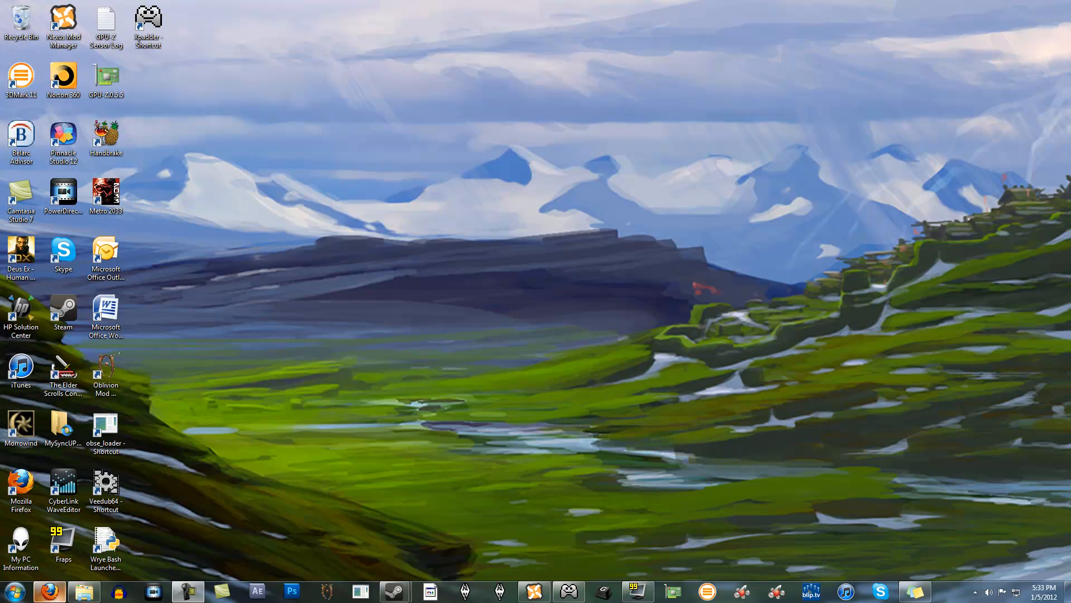
Read the viewer comments under the Real Ice Mod video, down to the request for a mod tutorial
{"action": "scroll", "coordinate": [298, 491], "scroll_direction": "down", "scroll_amount": 3}
{"action": "scroll", "coordinate": [302, 489], "scroll_direction": "up", "scroll_amount": 3}
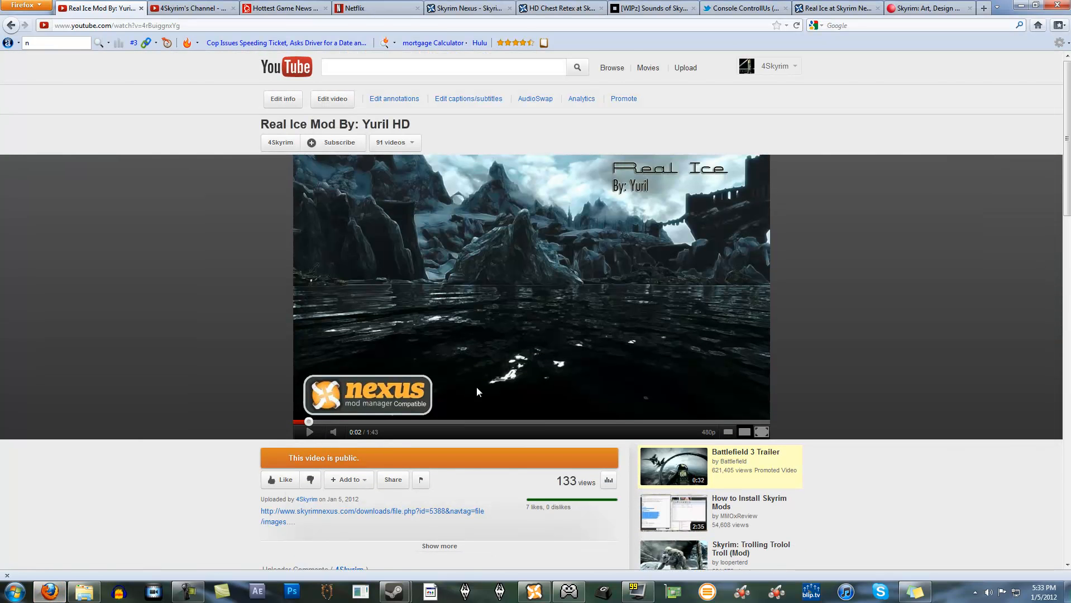
{"action": "scroll", "coordinate": [475, 394], "scroll_direction": "down", "scroll_amount": 12}
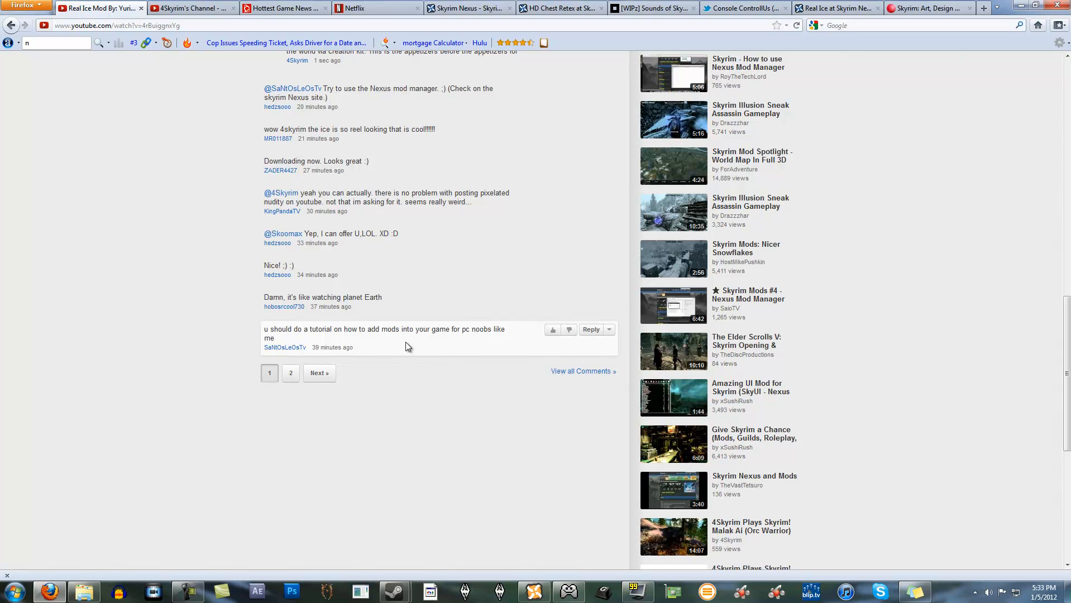
{"action": "left_click", "coordinate": [1067, 593]}
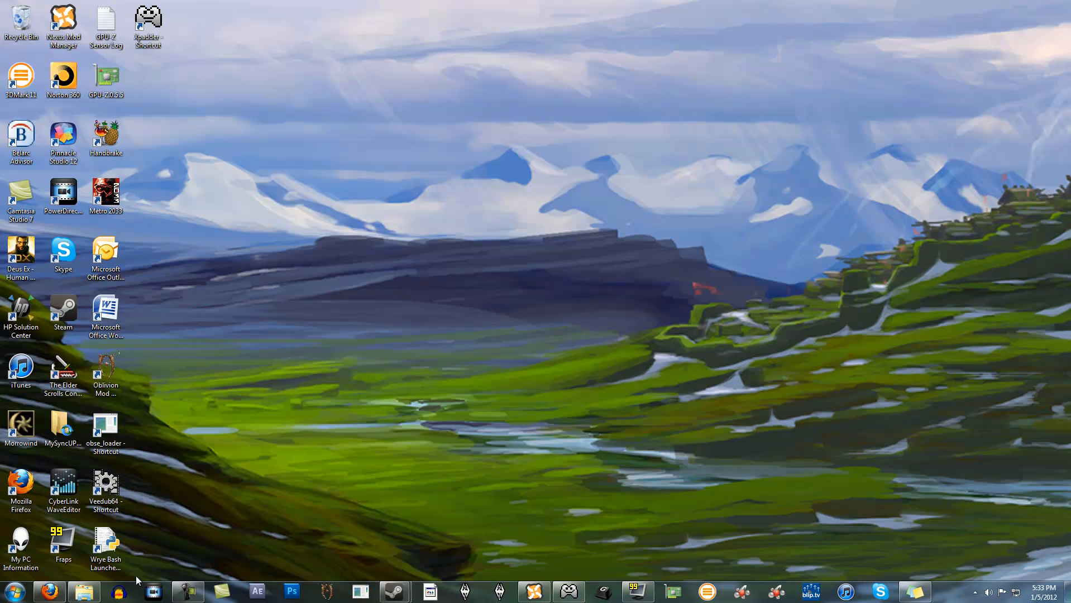
{"action": "left_click", "coordinate": [61, 570]}
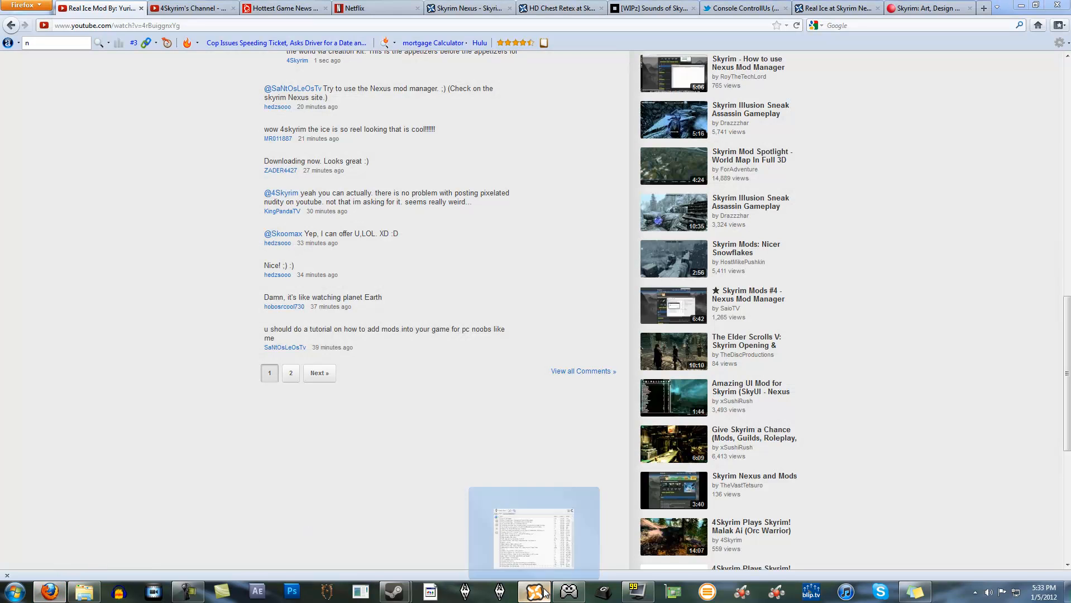
Switch to Nexus Mod Manager, select the Replacement Ivy 2048 mod and enlarge the window to fit the whole mod list
{"action": "left_click", "coordinate": [569, 591]}
{"action": "left_click_drag", "start_coordinate": [294, 65], "coordinate": [451, 86]}
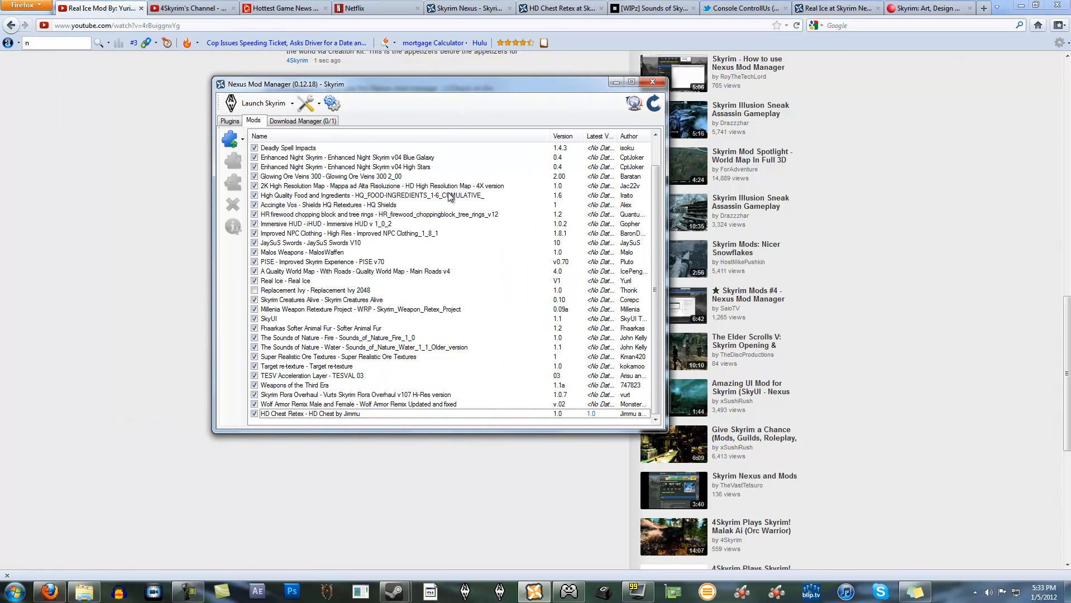
{"action": "left_click", "coordinate": [343, 292]}
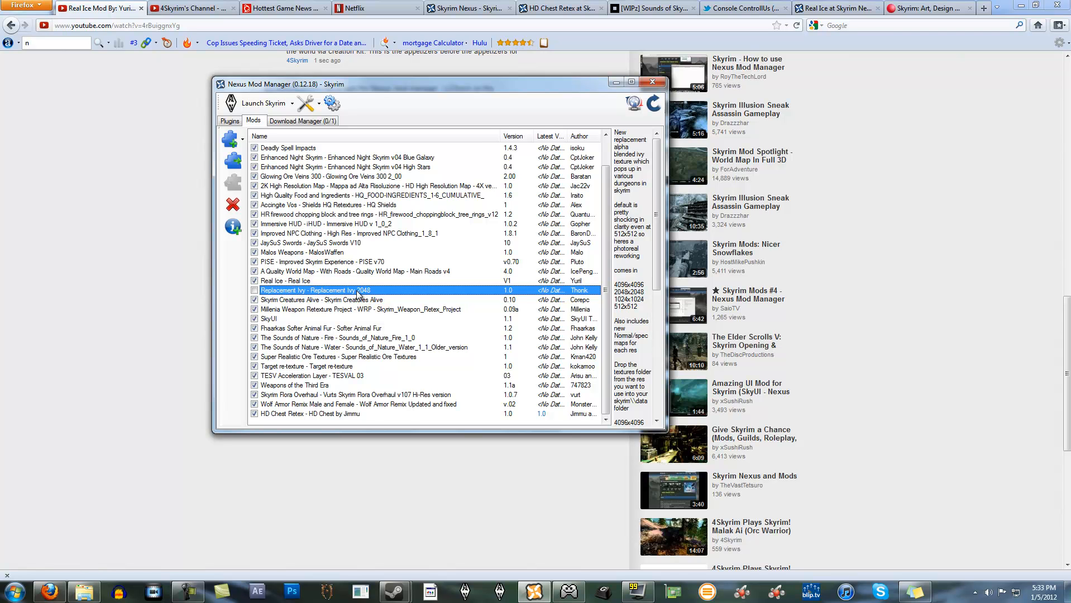
{"action": "scroll", "coordinate": [408, 326], "scroll_direction": "up", "scroll_amount": 1}
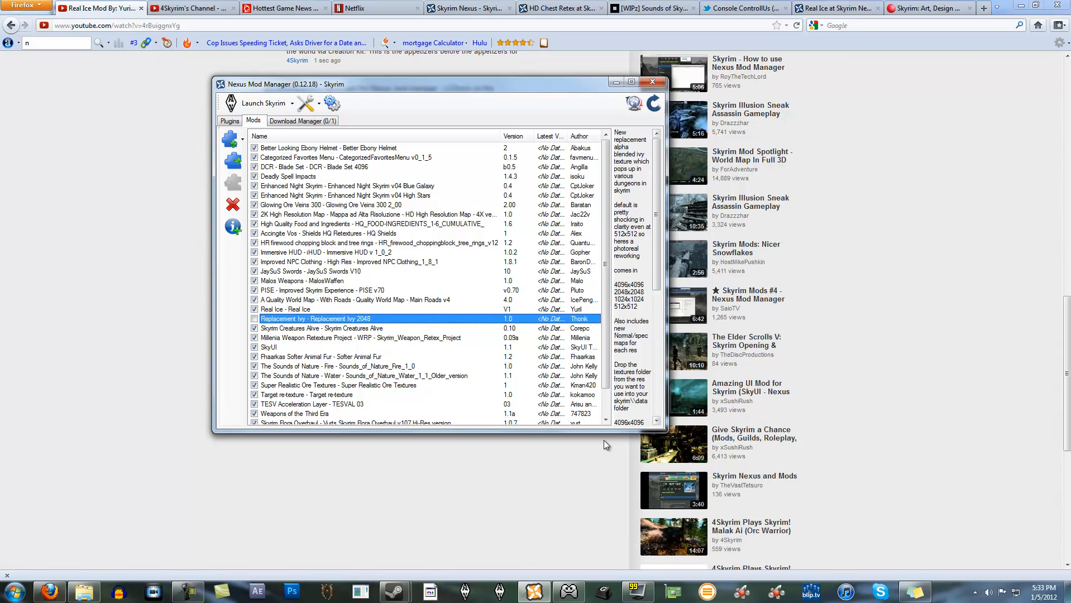
{"action": "left_click_drag", "start_coordinate": [605, 389], "coordinate": [611, 484]}
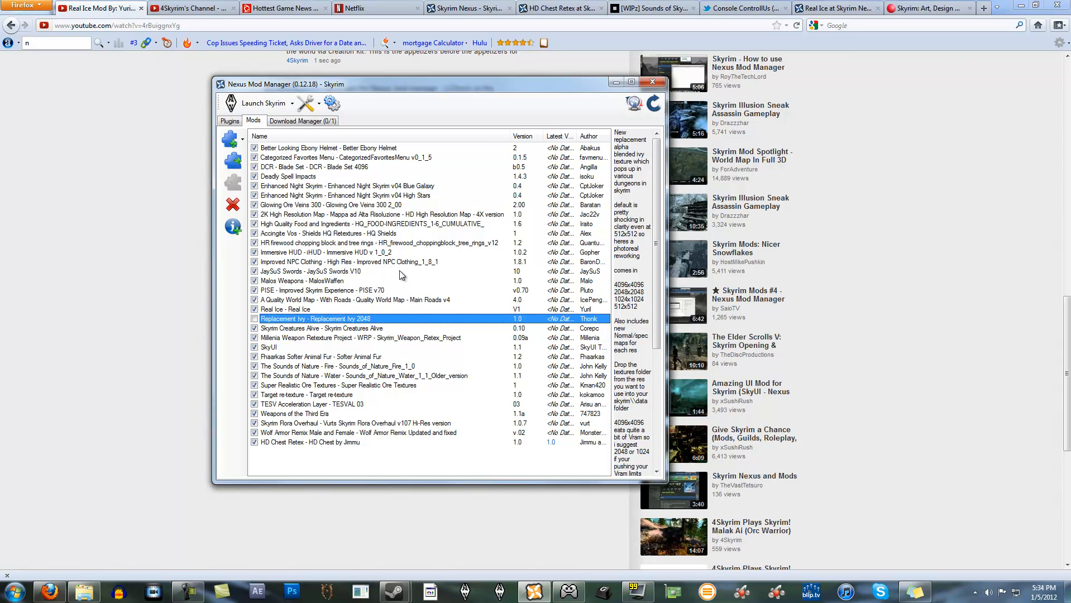
Select the Real Ice mod and widen the window so its preview image has more room
{"action": "left_click", "coordinate": [294, 308]}
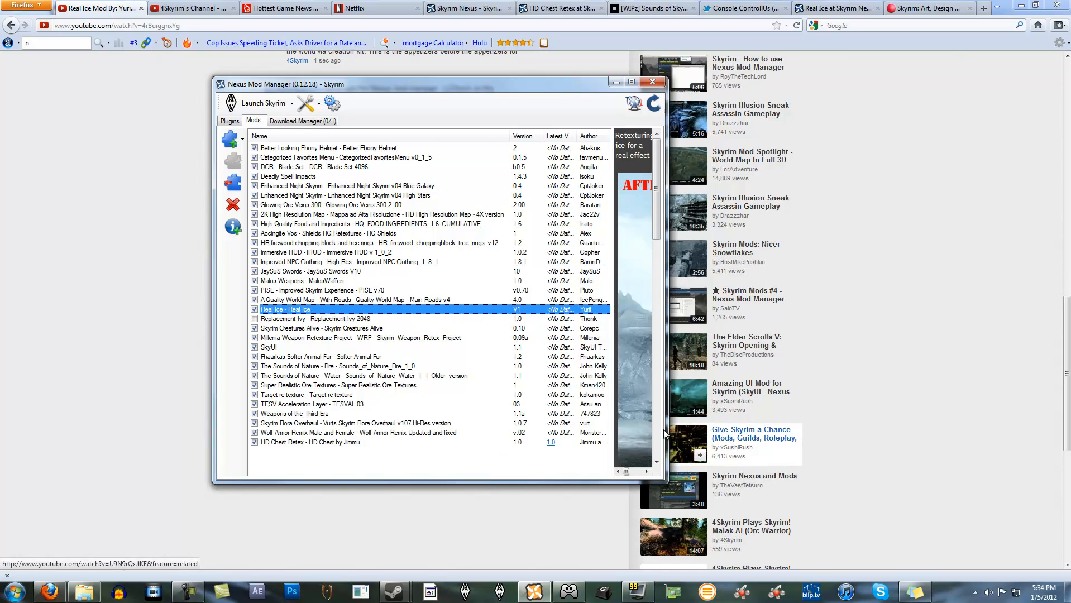
{"action": "left_click_drag", "start_coordinate": [667, 430], "coordinate": [828, 406]}
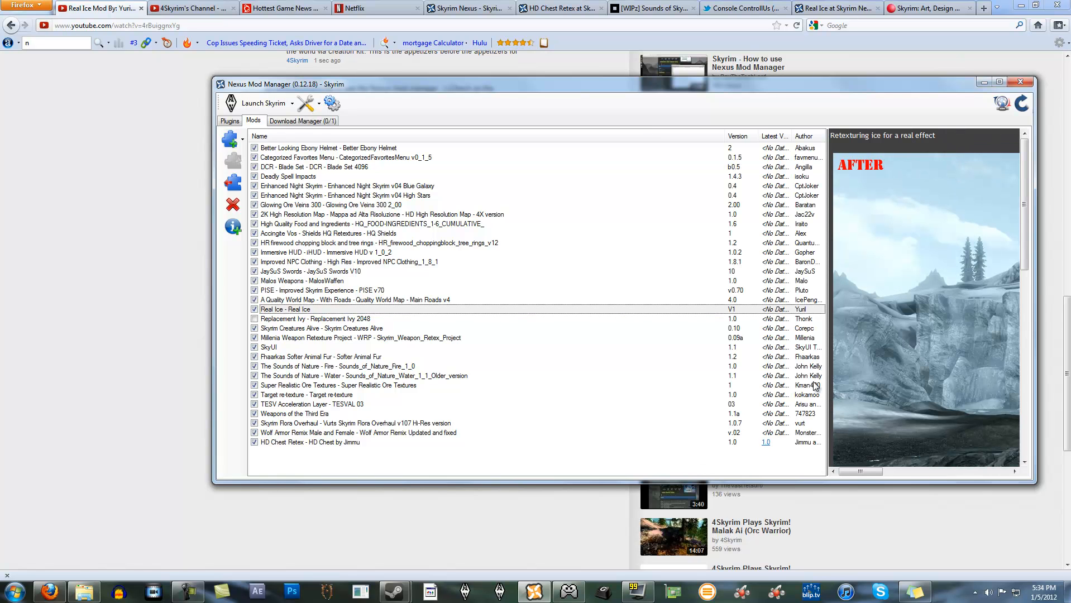
{"action": "left_click", "coordinate": [311, 311]}
{"action": "left_click", "coordinate": [311, 310]}
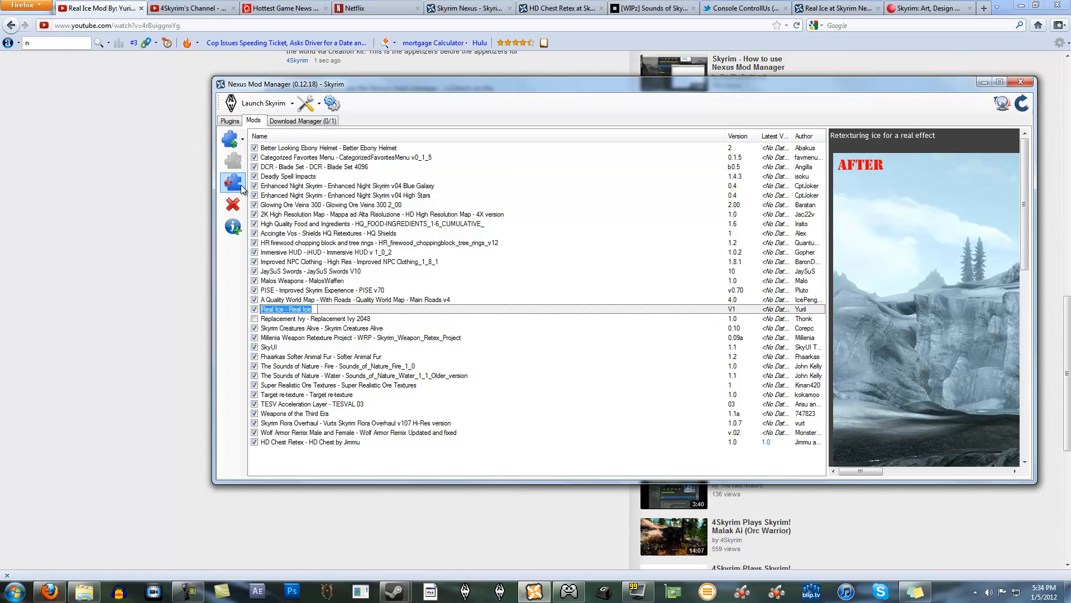
{"action": "key", "text": "Return"}
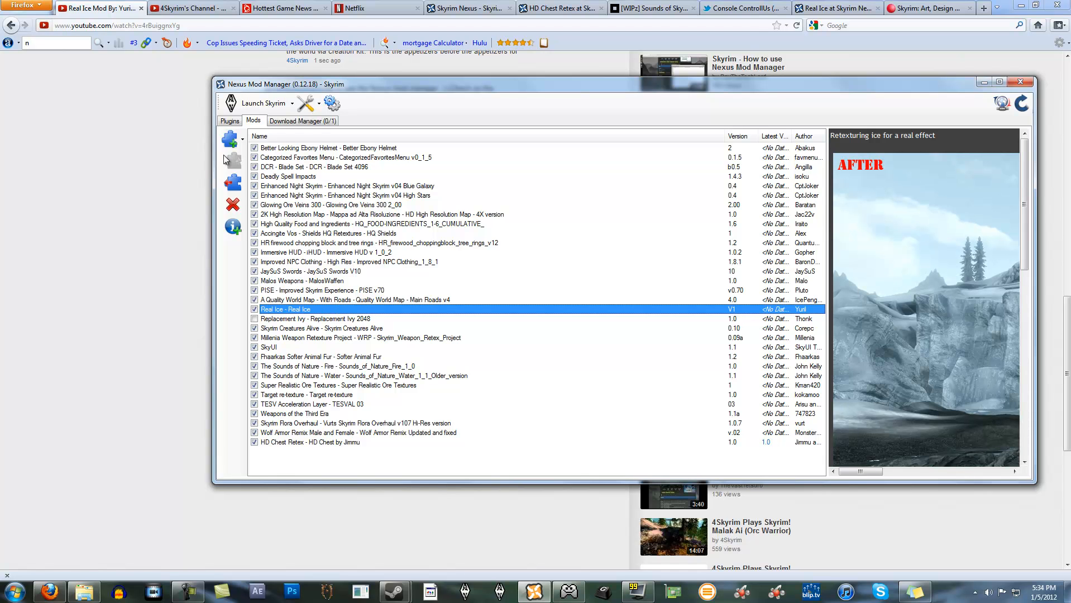
Deactivate the Real Ice mod and activate it again, acknowledging both confirmations
{"action": "left_click", "coordinate": [239, 183]}
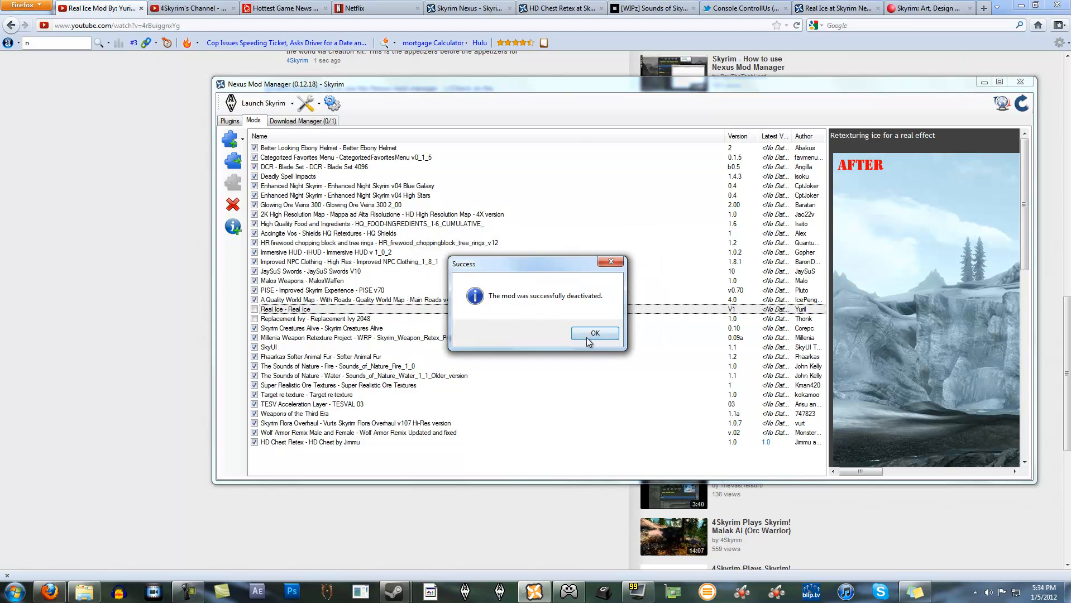
{"action": "left_click", "coordinate": [592, 335]}
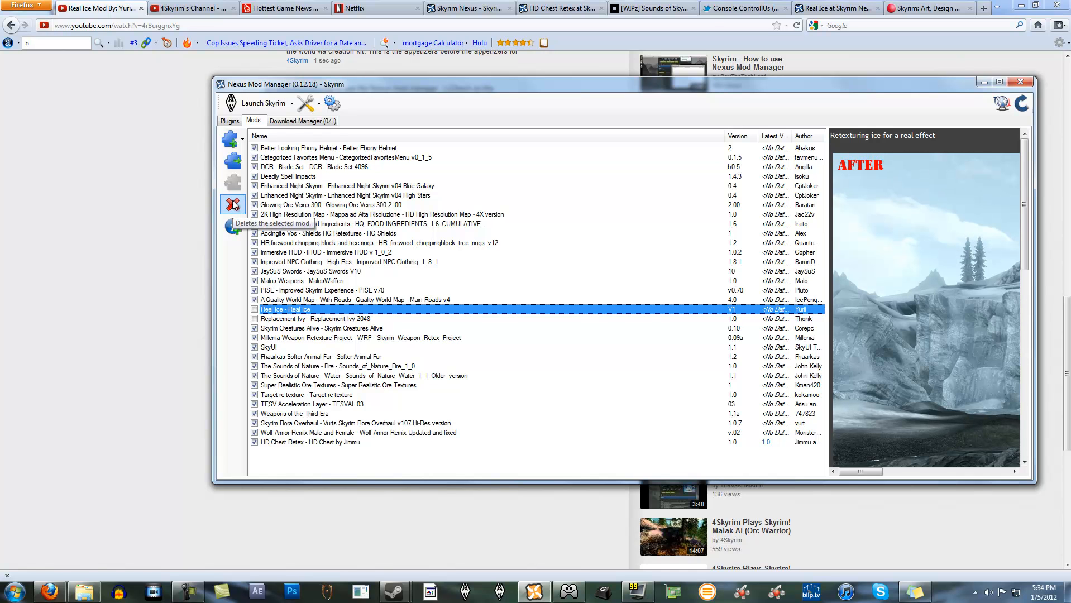
{"action": "left_click", "coordinate": [237, 166]}
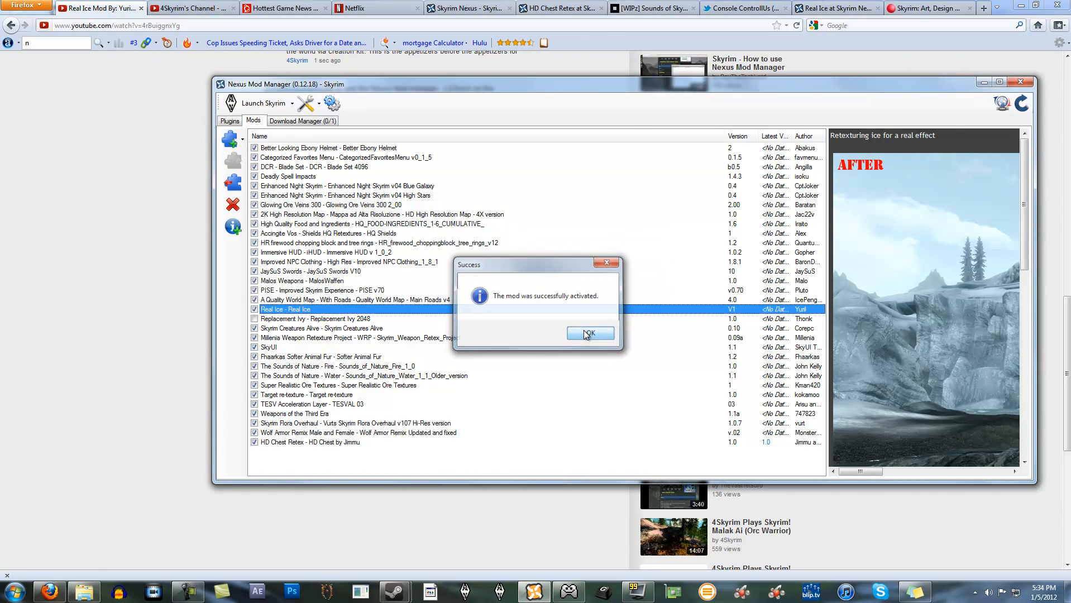
{"action": "left_click", "coordinate": [587, 331]}
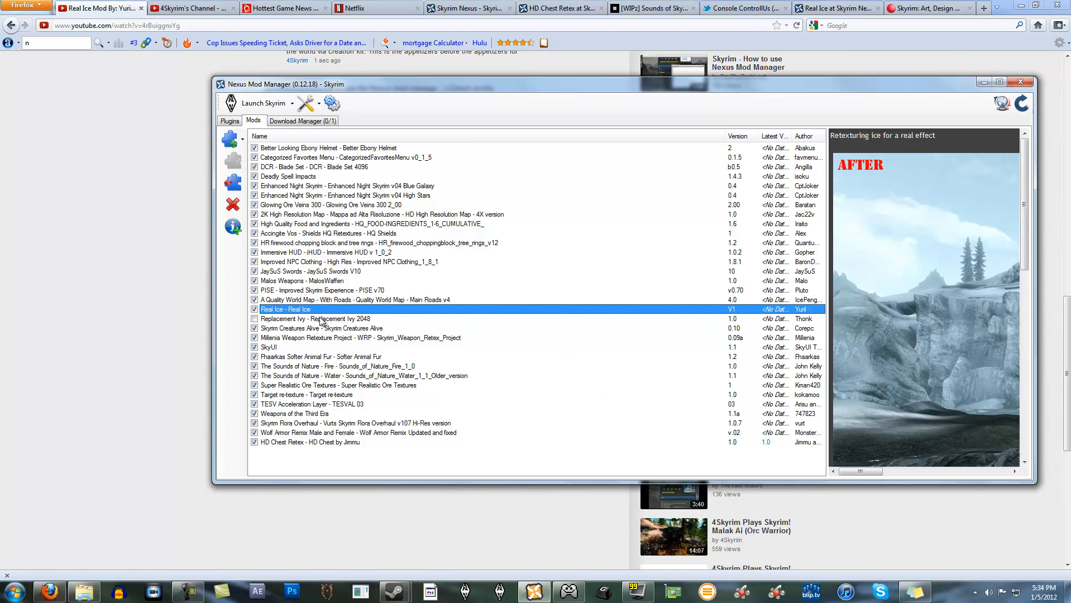
Switch to Windows Explorer and look into the textures folder inside Skyrim's Data folder
{"action": "left_click", "coordinate": [84, 592]}
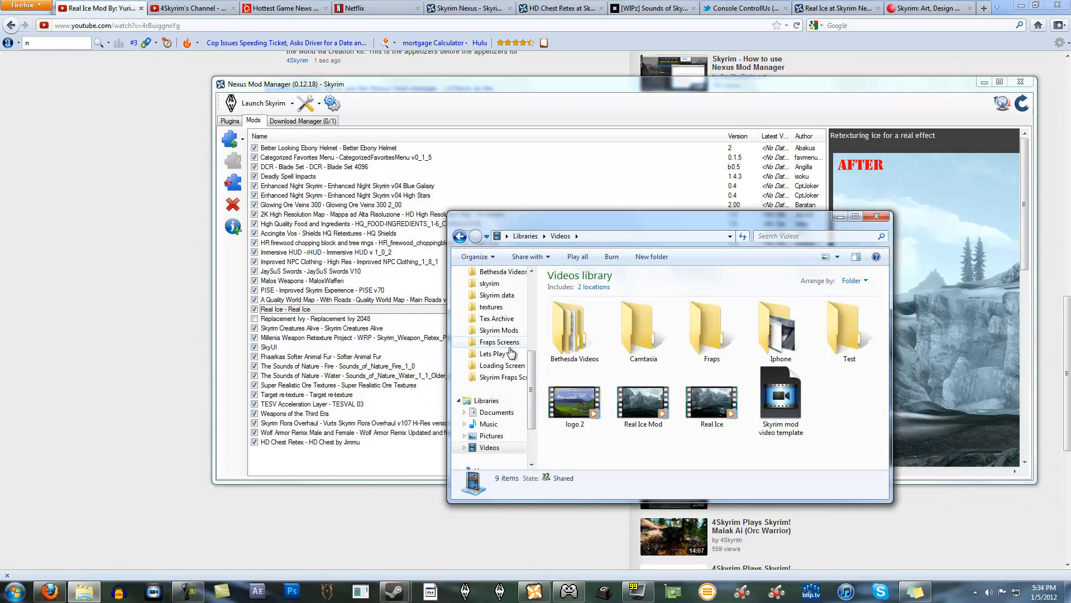
{"action": "left_click", "coordinate": [505, 294]}
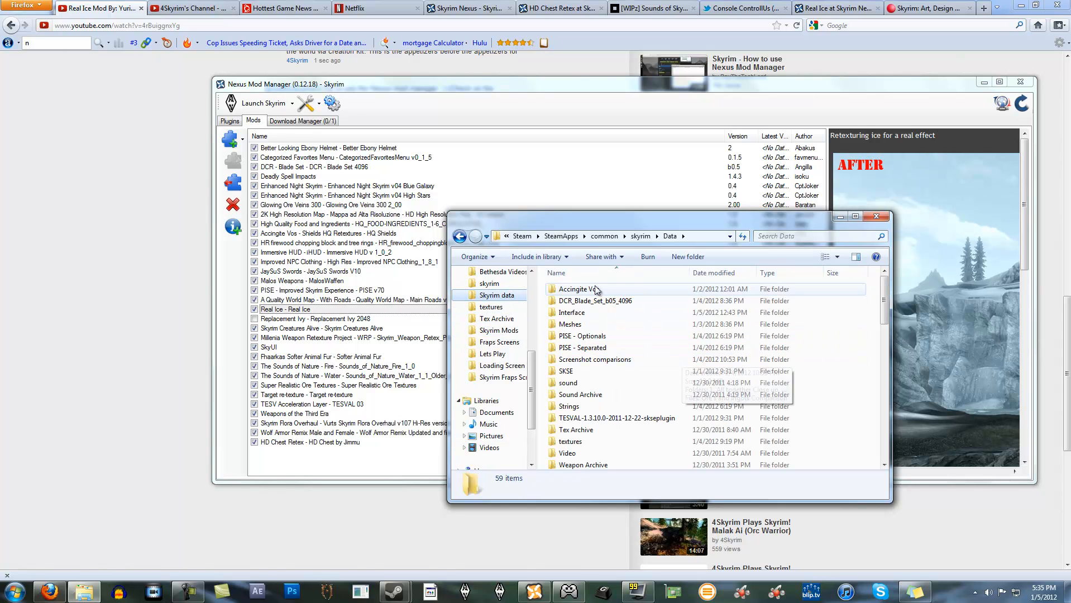
{"action": "left_click", "coordinate": [575, 312]}
{"action": "scroll", "coordinate": [616, 379], "scroll_direction": "down", "scroll_amount": 3}
{"action": "scroll", "coordinate": [616, 380], "scroll_direction": "up", "scroll_amount": 2}
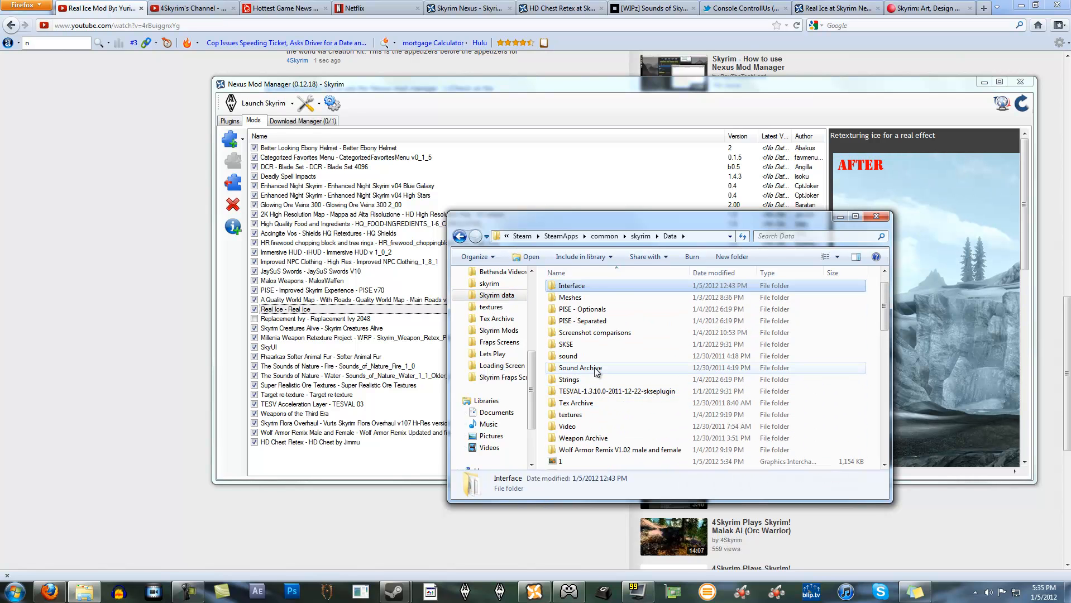
{"action": "double_click", "coordinate": [589, 415]}
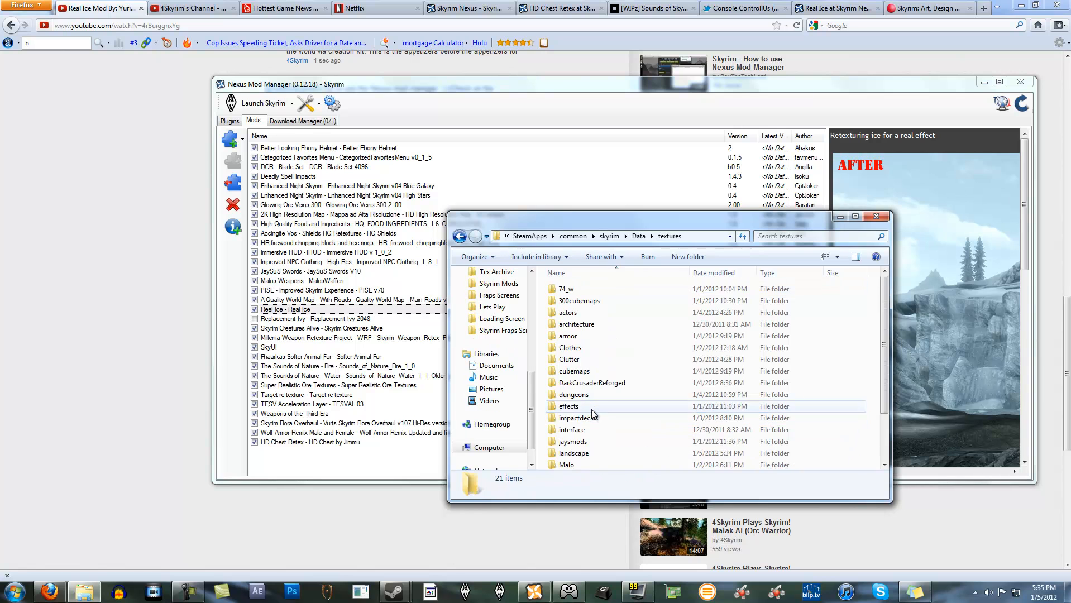
{"action": "left_click_drag", "start_coordinate": [642, 226], "coordinate": [606, 205]}
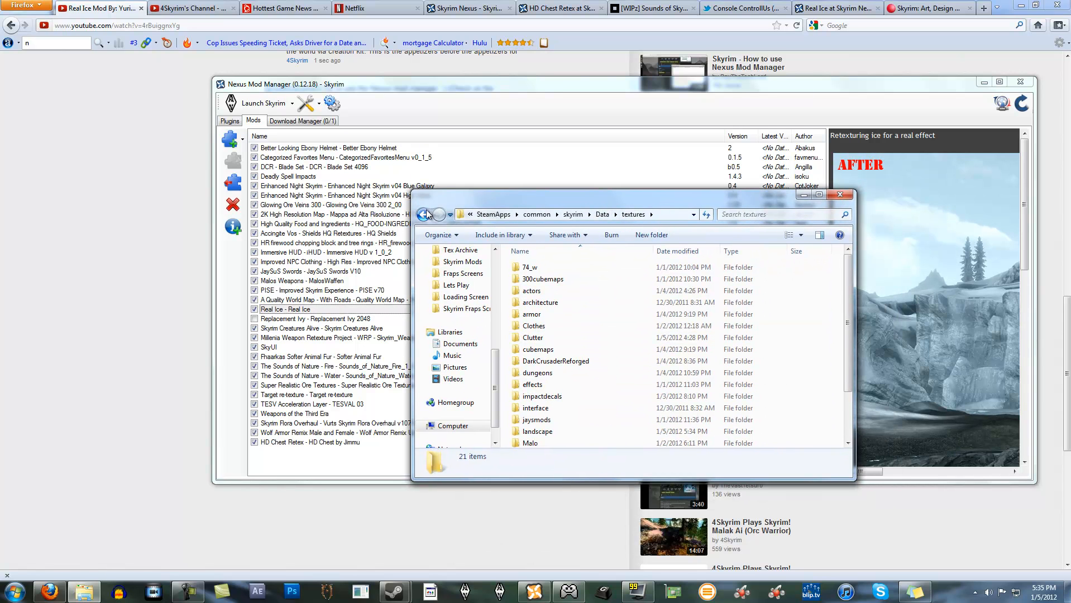
Go back from the textures folder and up through Steam and Program Files (x86) to the Computer overview
{"action": "left_click", "coordinate": [423, 214]}
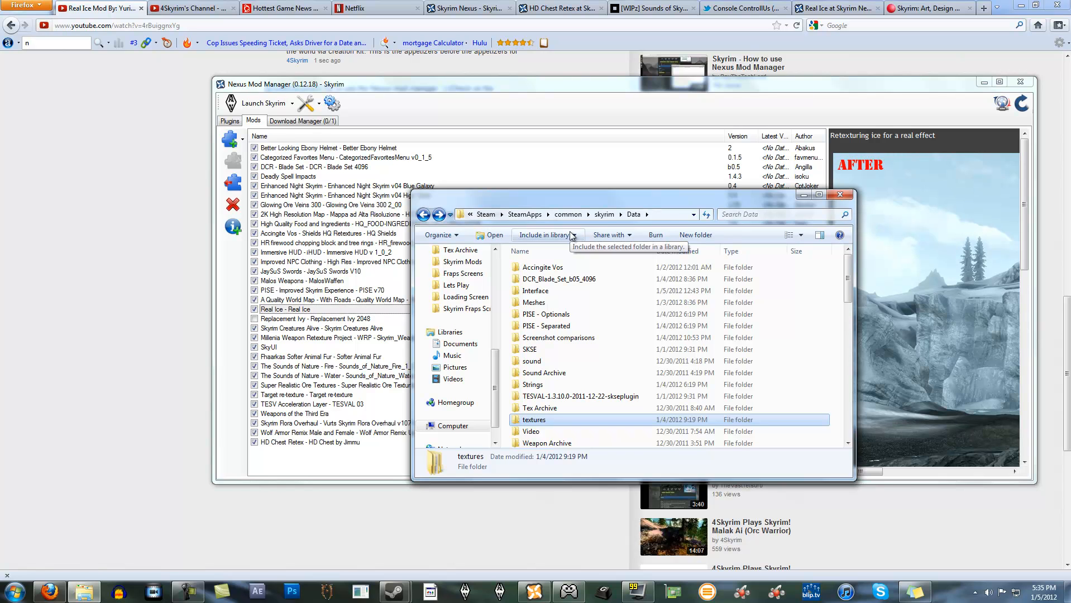
{"action": "left_click", "coordinate": [487, 215]}
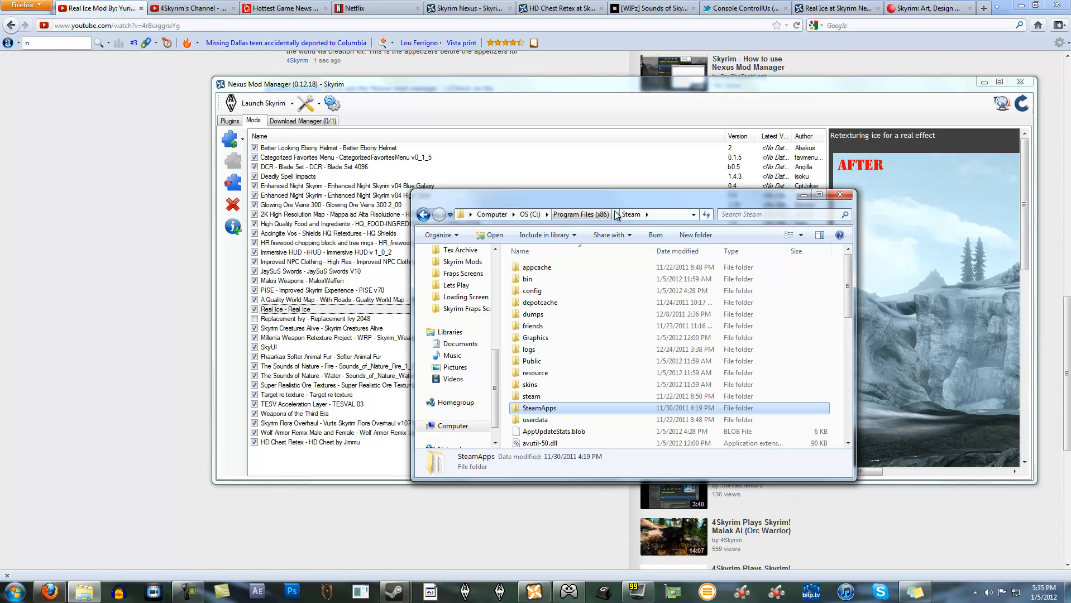
{"action": "left_click", "coordinate": [580, 214]}
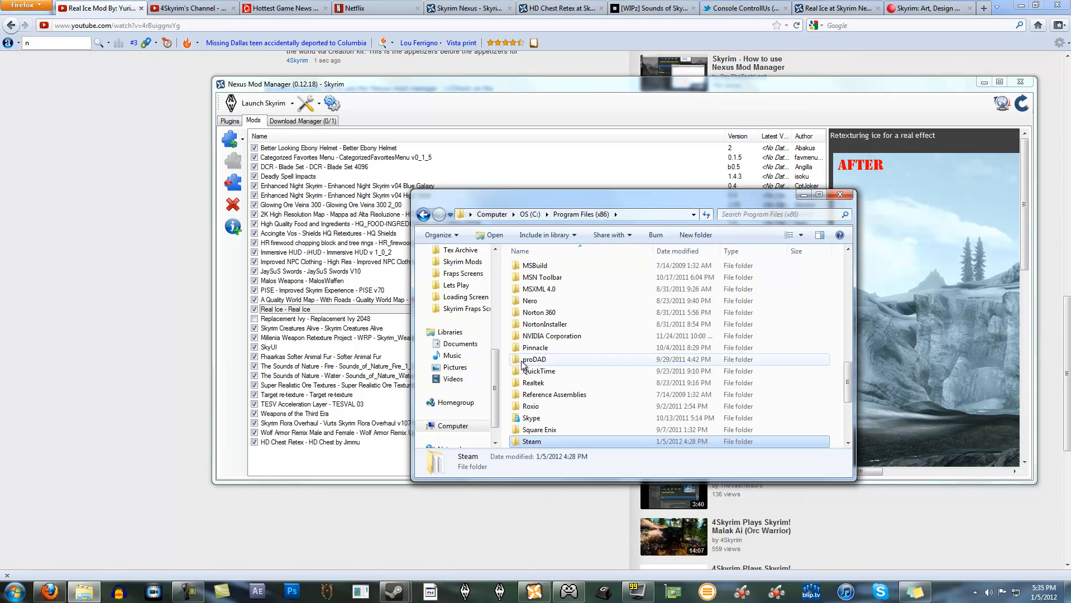
{"action": "left_click", "coordinate": [462, 427]}
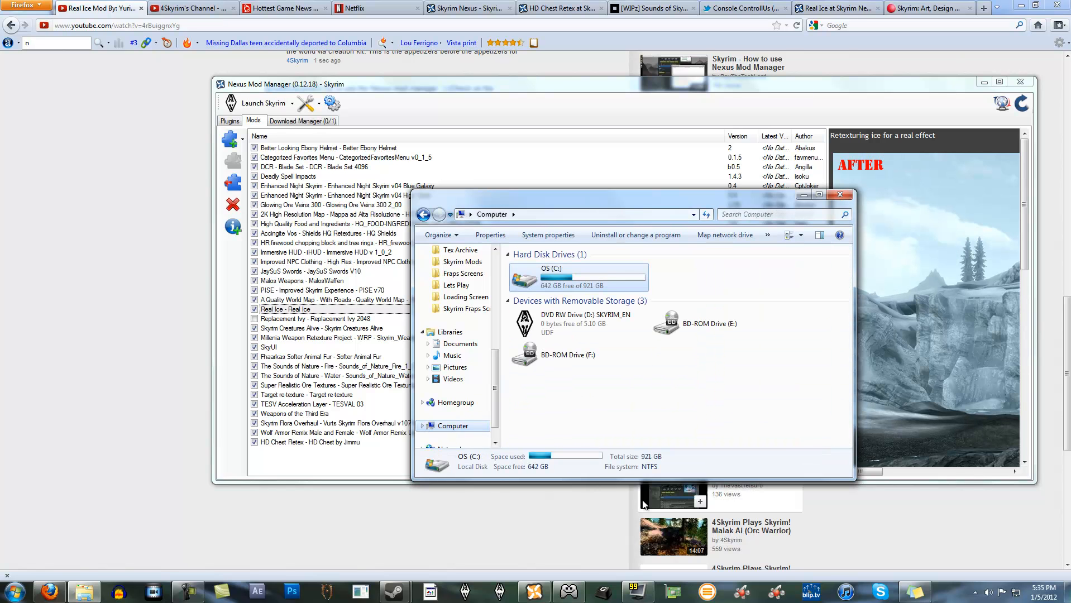
Open the Steam folder under Program Files (x86) on the C: drive
{"action": "double_click", "coordinate": [581, 286]}
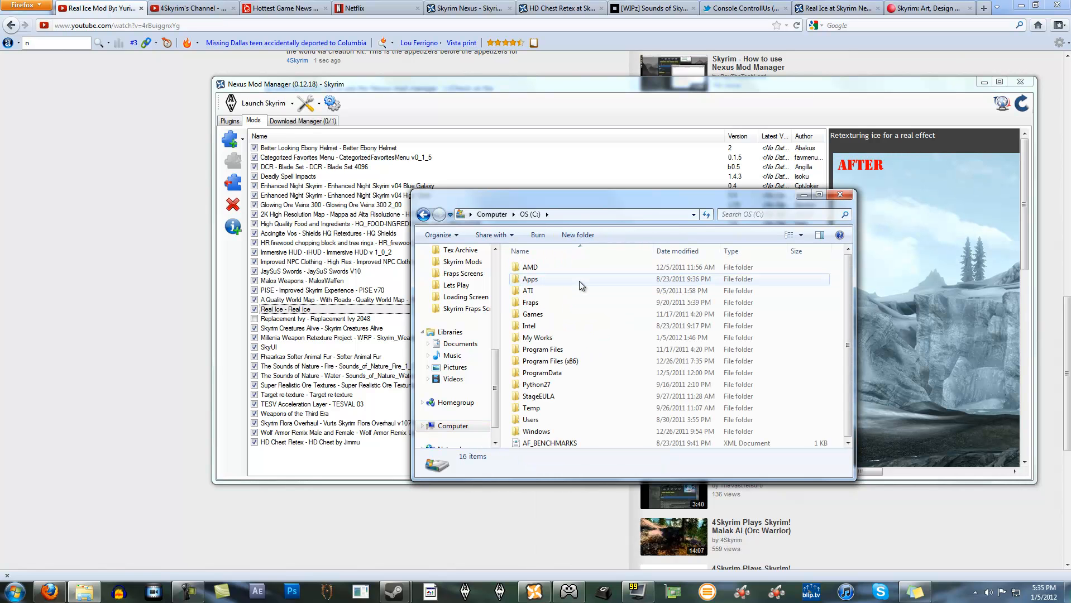
{"action": "scroll", "coordinate": [609, 344], "scroll_direction": "down", "scroll_amount": 1}
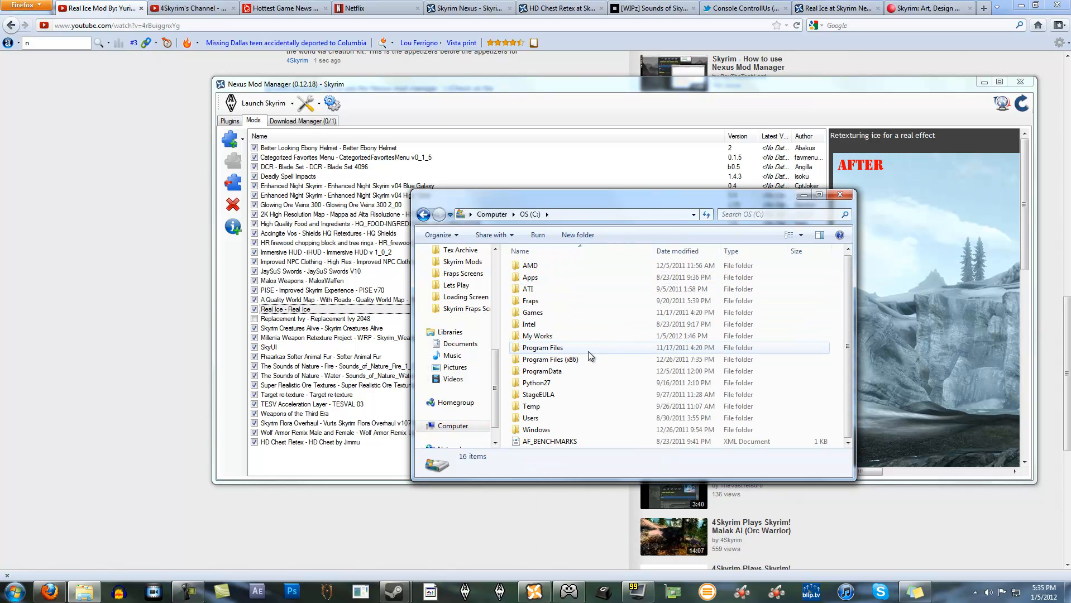
{"action": "double_click", "coordinate": [553, 363]}
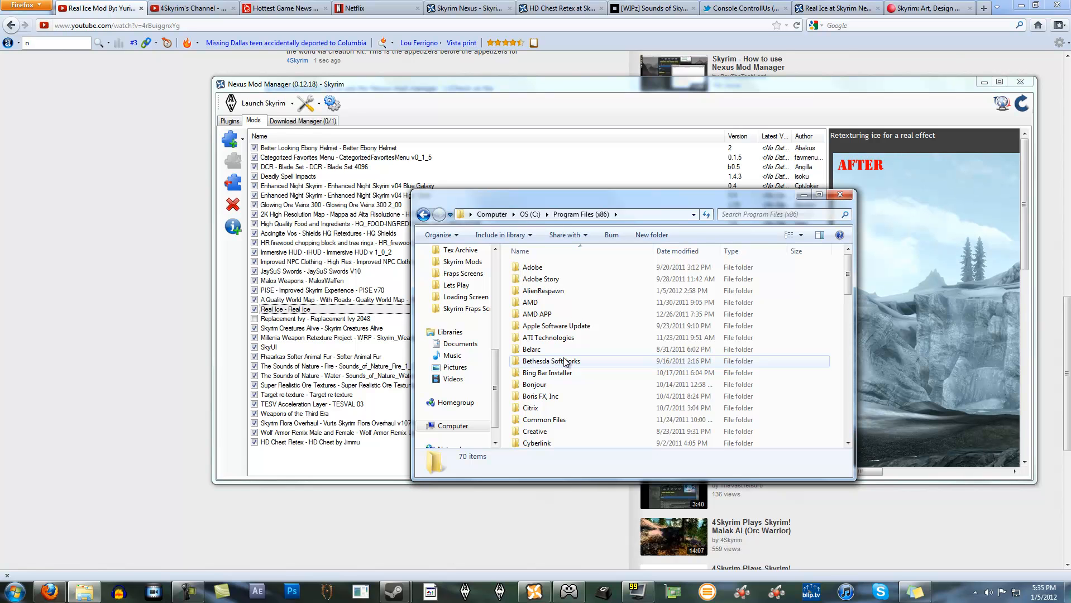
{"action": "scroll", "coordinate": [569, 350], "scroll_direction": "down", "scroll_amount": 2}
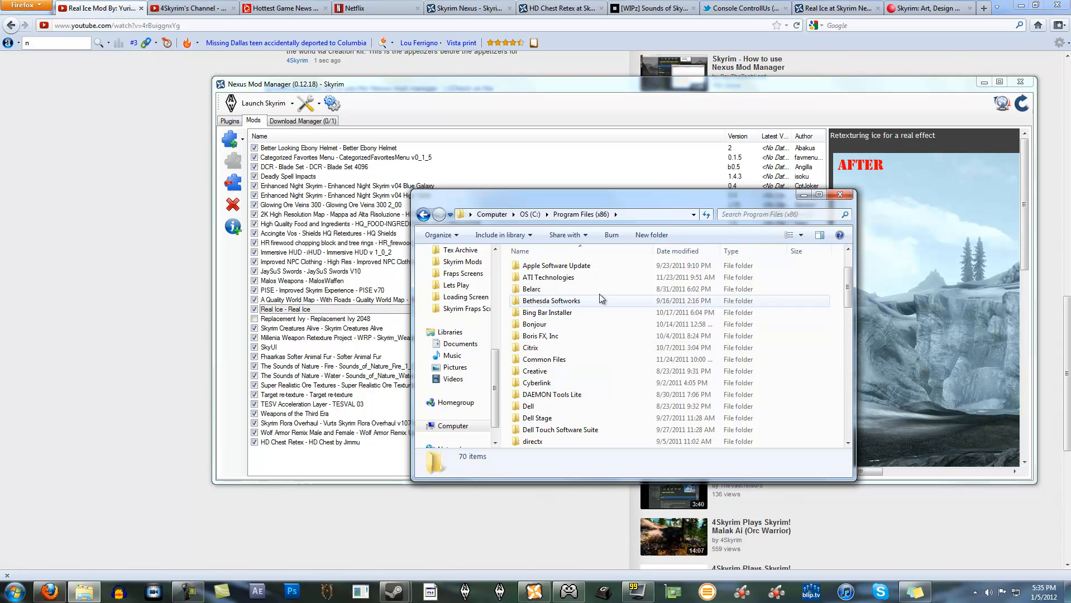
{"action": "scroll", "coordinate": [599, 297], "scroll_direction": "down", "scroll_amount": 10}
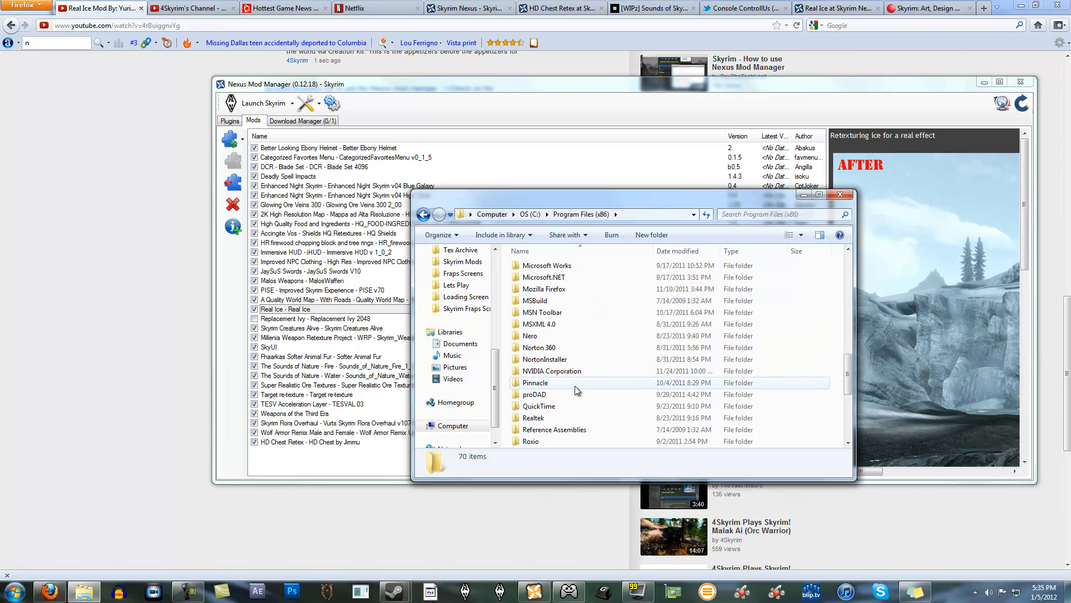
{"action": "scroll", "coordinate": [574, 386], "scroll_direction": "down", "scroll_amount": 2}
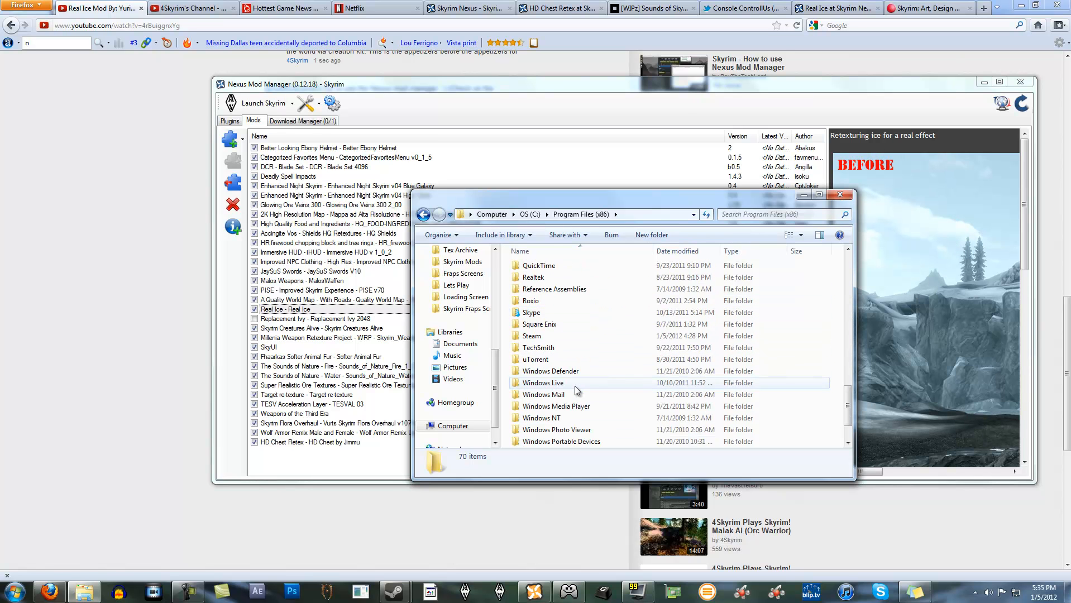
{"action": "double_click", "coordinate": [546, 333]}
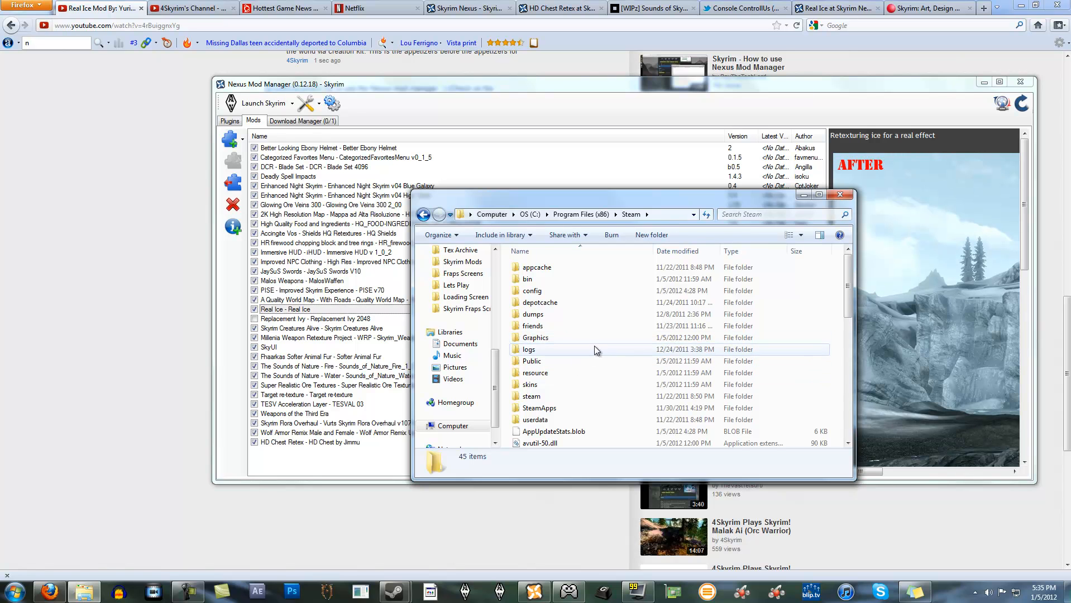
Open the skyrim game folder inside Steam's SteamApps\common folder
{"action": "double_click", "coordinate": [572, 409]}
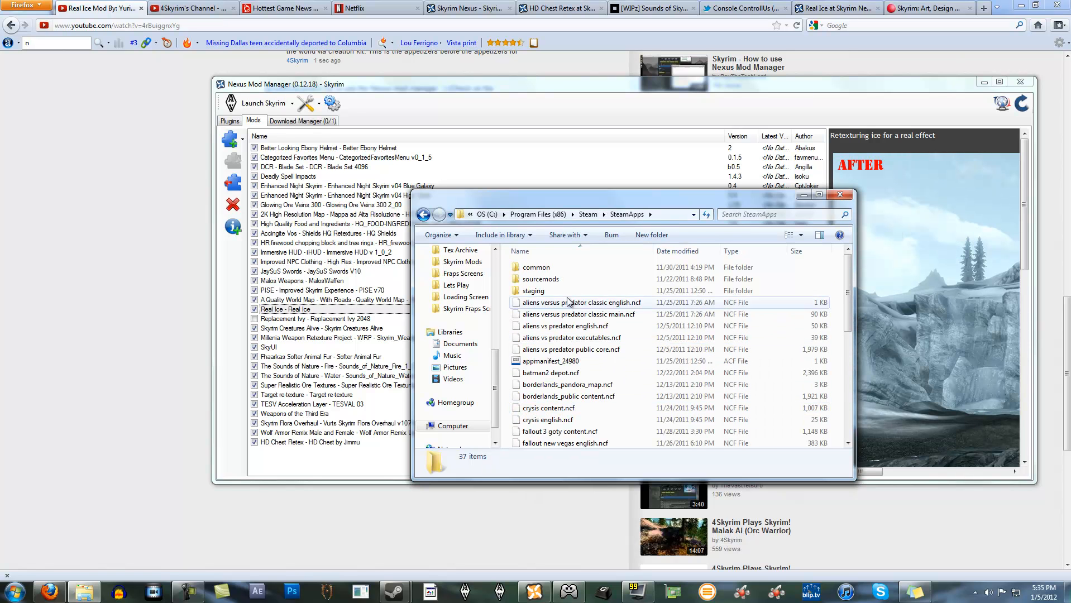
{"action": "double_click", "coordinate": [561, 268]}
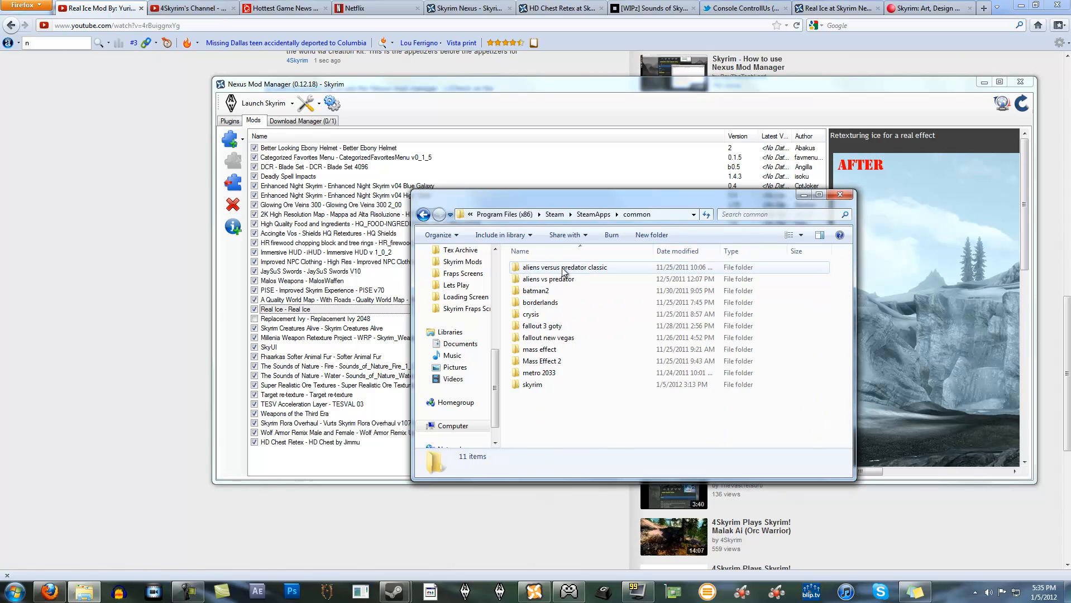
{"action": "double_click", "coordinate": [561, 385]}
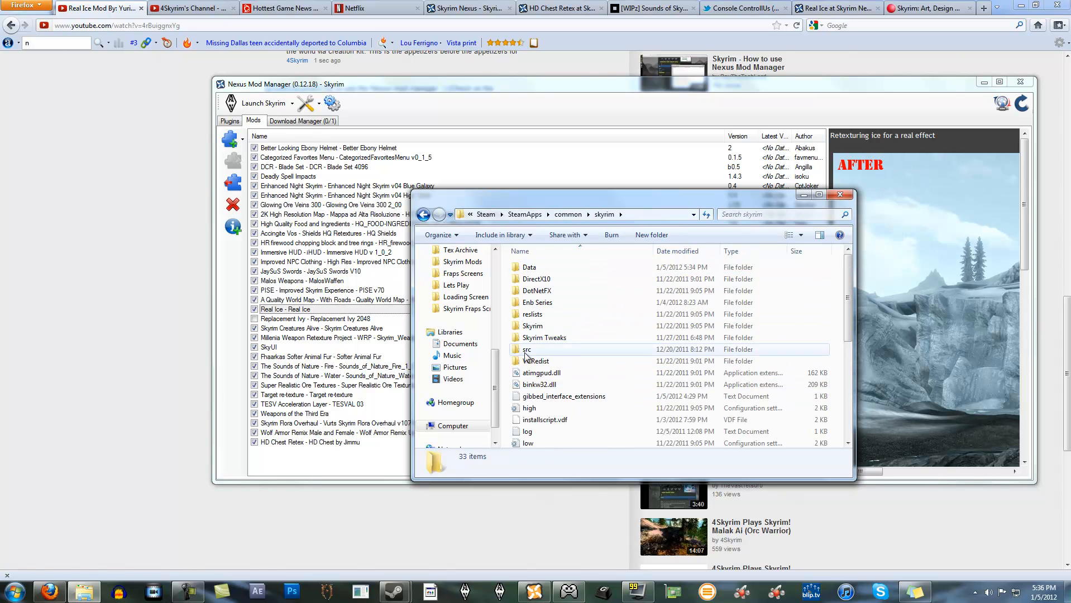
Look over the skyrim folder's files, open its Data folder and browse the subfolders inside
{"action": "scroll", "coordinate": [563, 350], "scroll_direction": "down", "scroll_amount": 5}
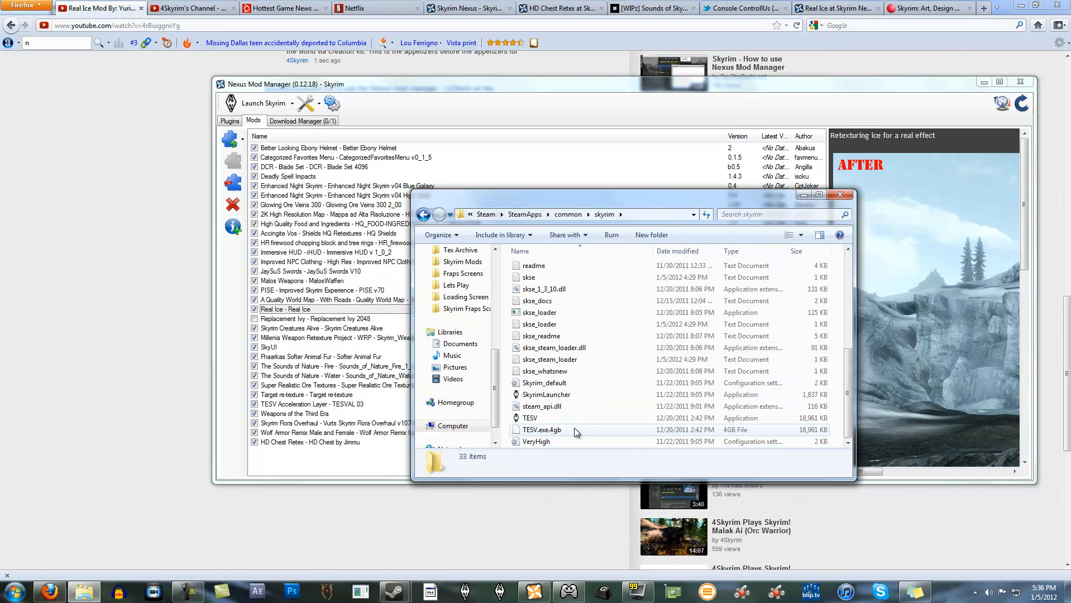
{"action": "scroll", "coordinate": [570, 422], "scroll_direction": "up", "scroll_amount": 5}
{"action": "scroll", "coordinate": [592, 341], "scroll_direction": "down", "scroll_amount": 6}
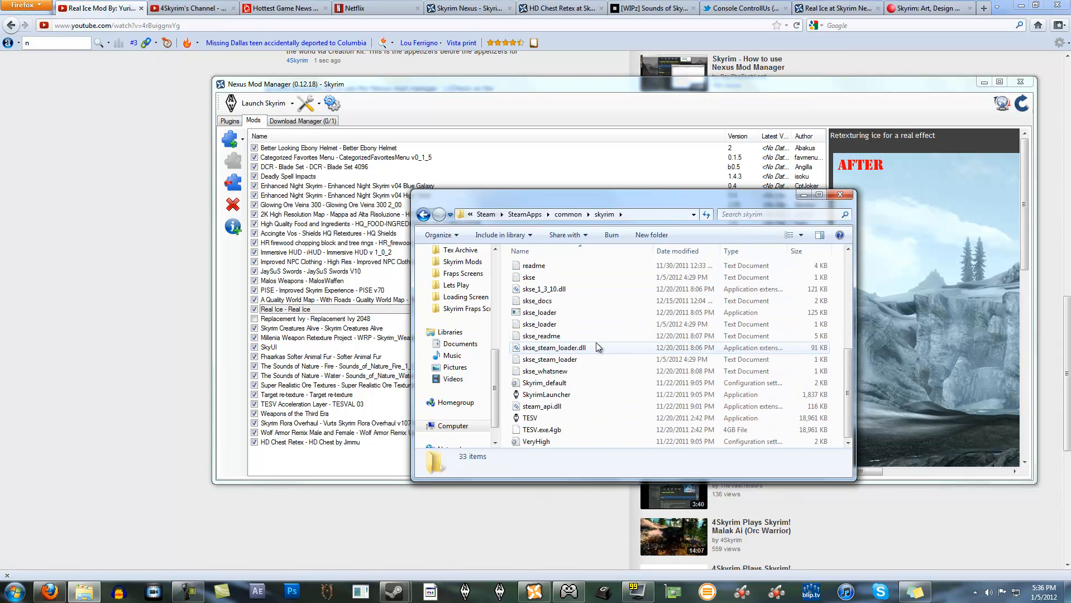
{"action": "scroll", "coordinate": [596, 348], "scroll_direction": "up", "scroll_amount": 6}
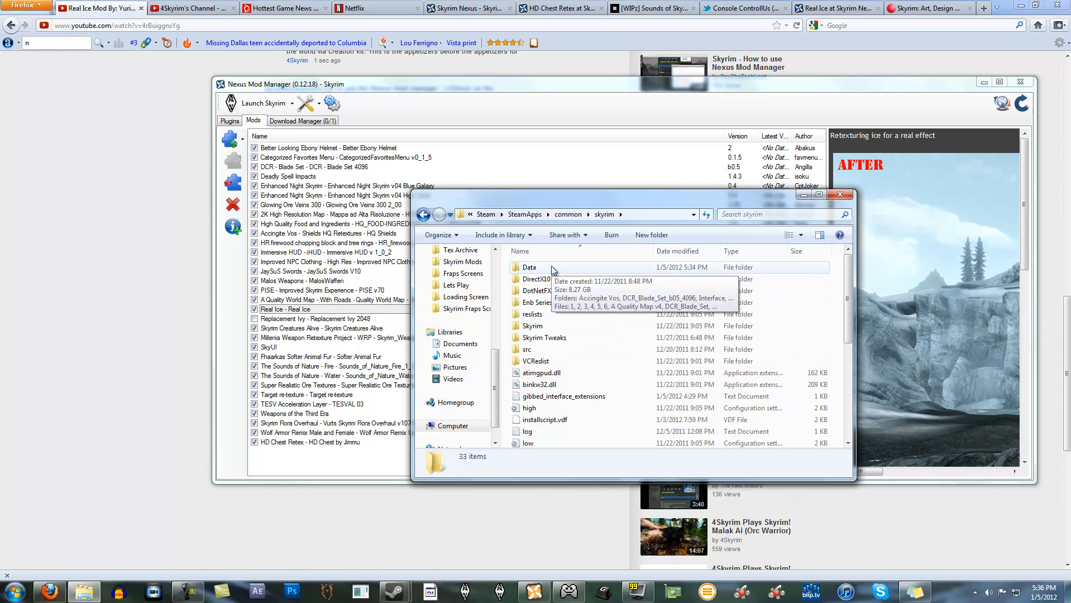
{"action": "scroll", "coordinate": [598, 338], "scroll_direction": "down", "scroll_amount": 5}
{"action": "scroll", "coordinate": [598, 336], "scroll_direction": "up", "scroll_amount": 5}
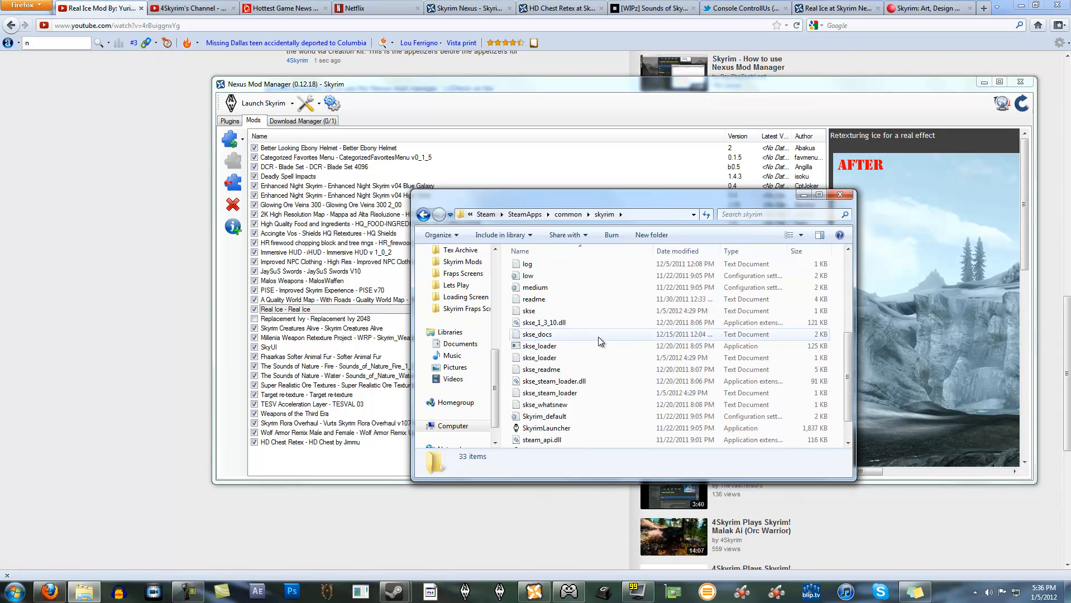
{"action": "double_click", "coordinate": [533, 267]}
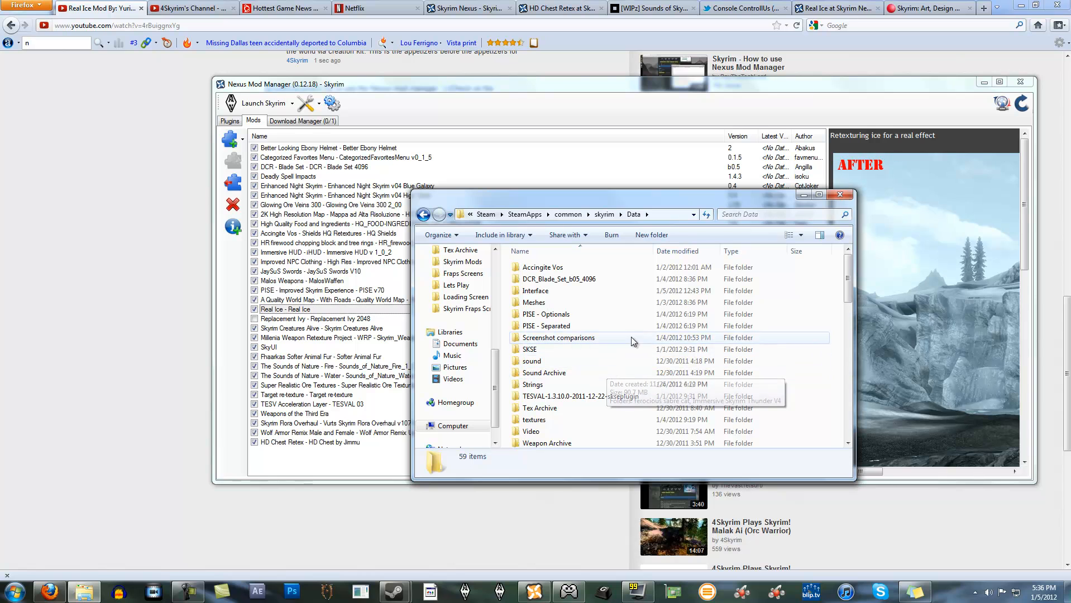
{"action": "scroll", "coordinate": [632, 326], "scroll_direction": "down", "scroll_amount": 1}
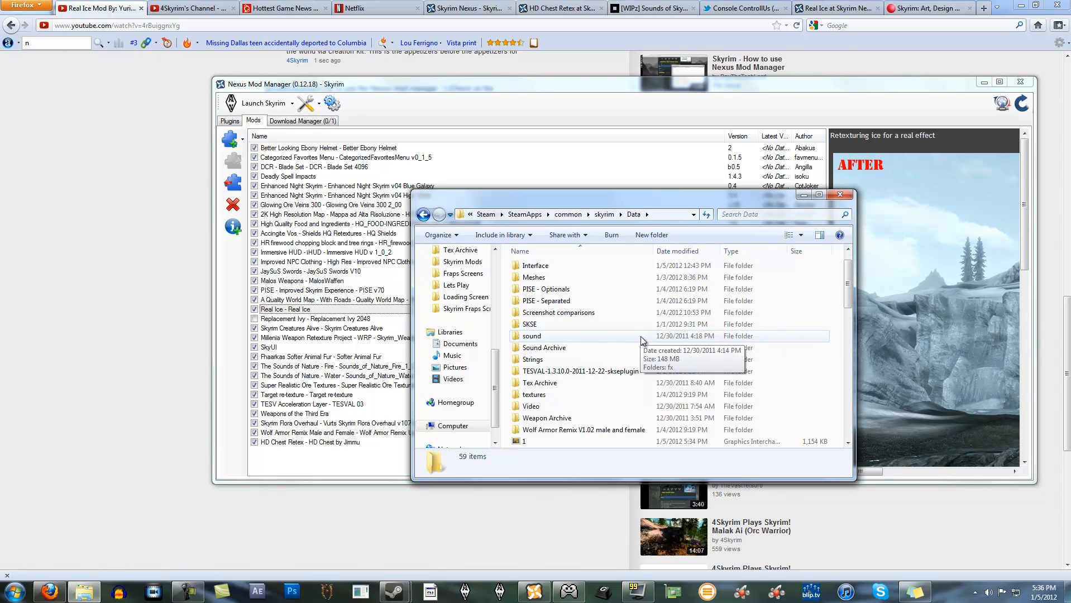
{"action": "scroll", "coordinate": [621, 392], "scroll_direction": "up", "scroll_amount": 1}
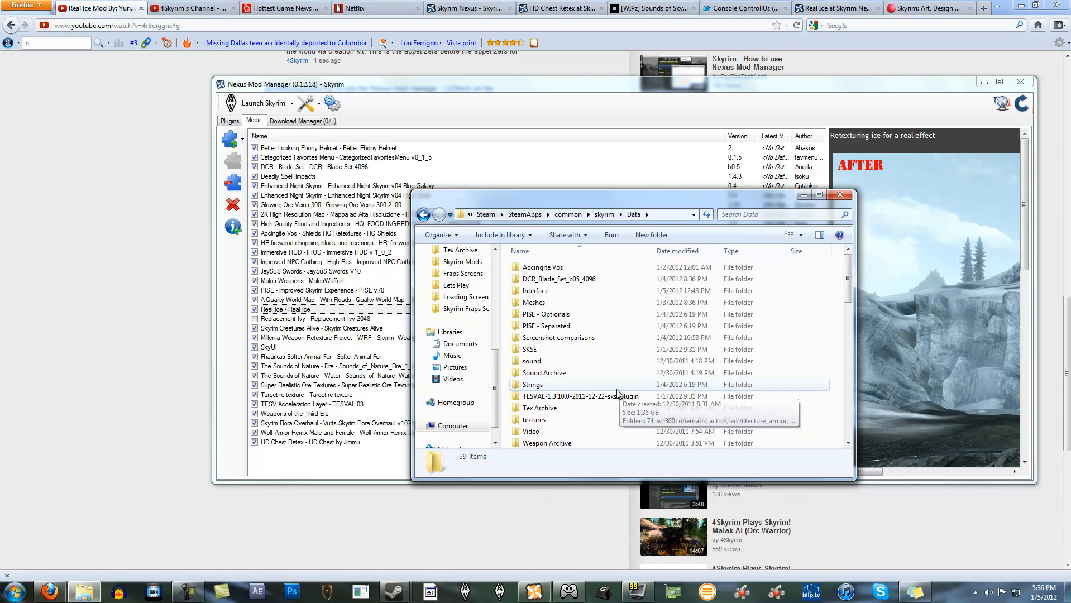
{"action": "scroll", "coordinate": [617, 394], "scroll_direction": "down", "scroll_amount": 1}
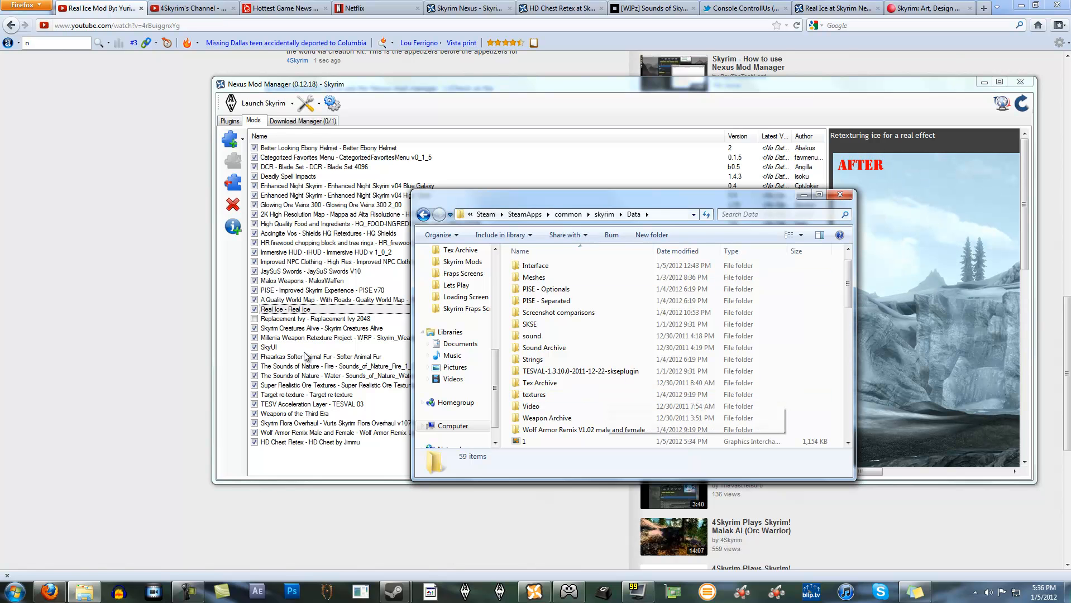
Switch to Nexus Mod Manager and widen the preview pane beside the mod list to view the Real Ice image
{"action": "left_click", "coordinate": [277, 311]}
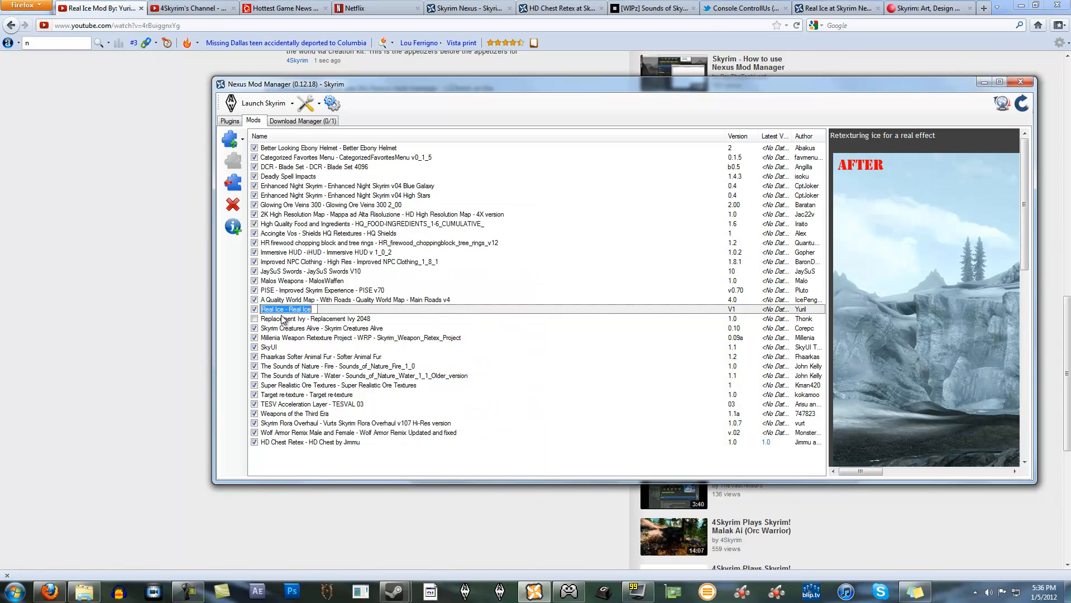
{"action": "left_click", "coordinate": [334, 311]}
{"action": "left_click_drag", "start_coordinate": [829, 374], "coordinate": [519, 354]}
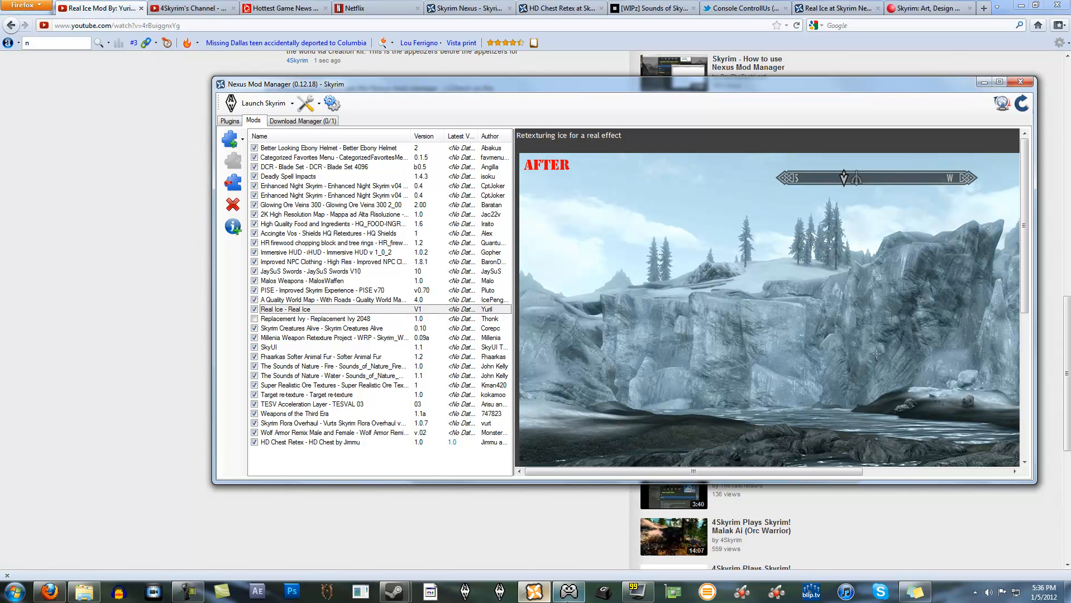
Switch to Windows Explorer, open the textures folder inside Data, look into its water folder and return to textures
{"action": "left_click", "coordinate": [95, 595]}
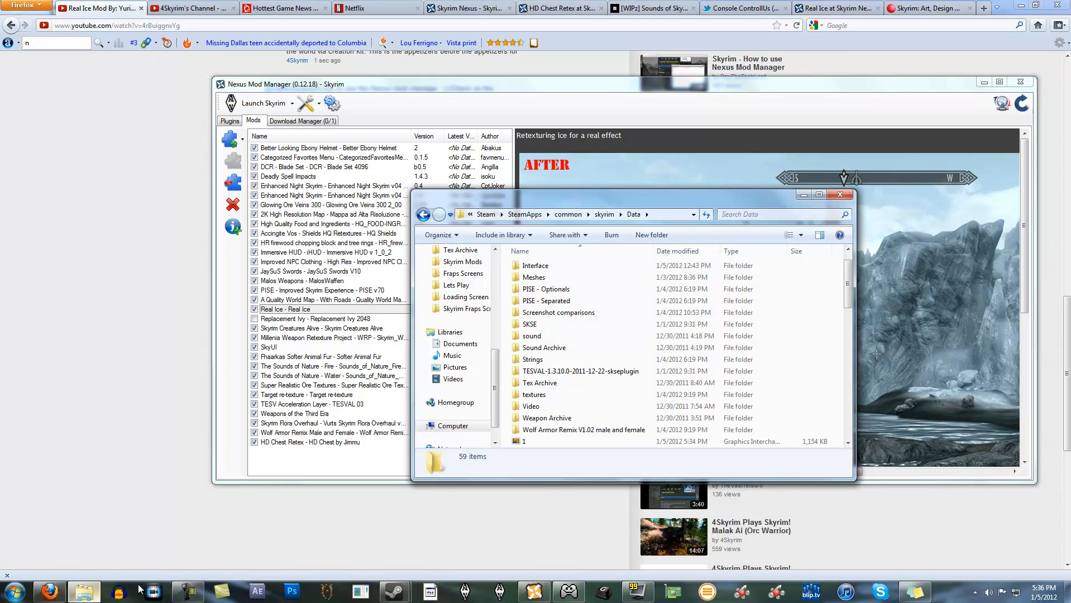
{"action": "double_click", "coordinate": [543, 397]}
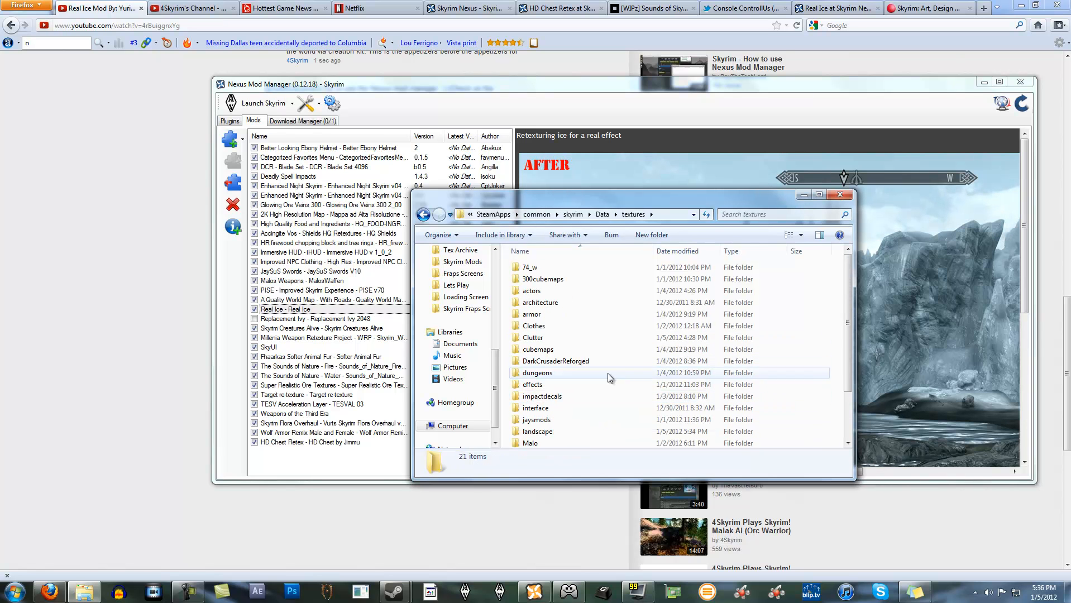
{"action": "left_click", "coordinate": [423, 214]}
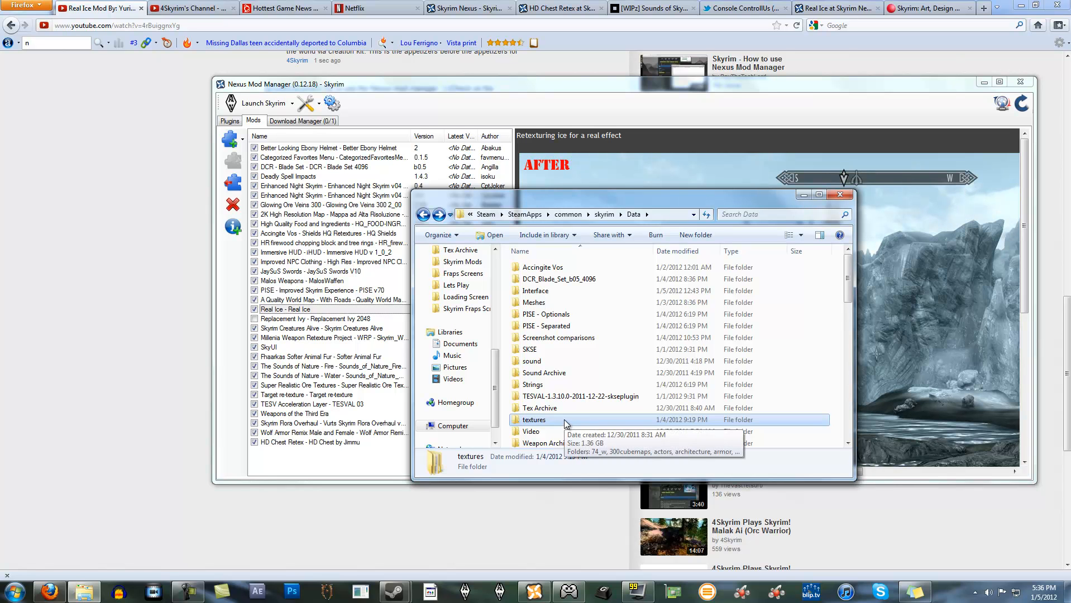
{"action": "double_click", "coordinate": [564, 420]}
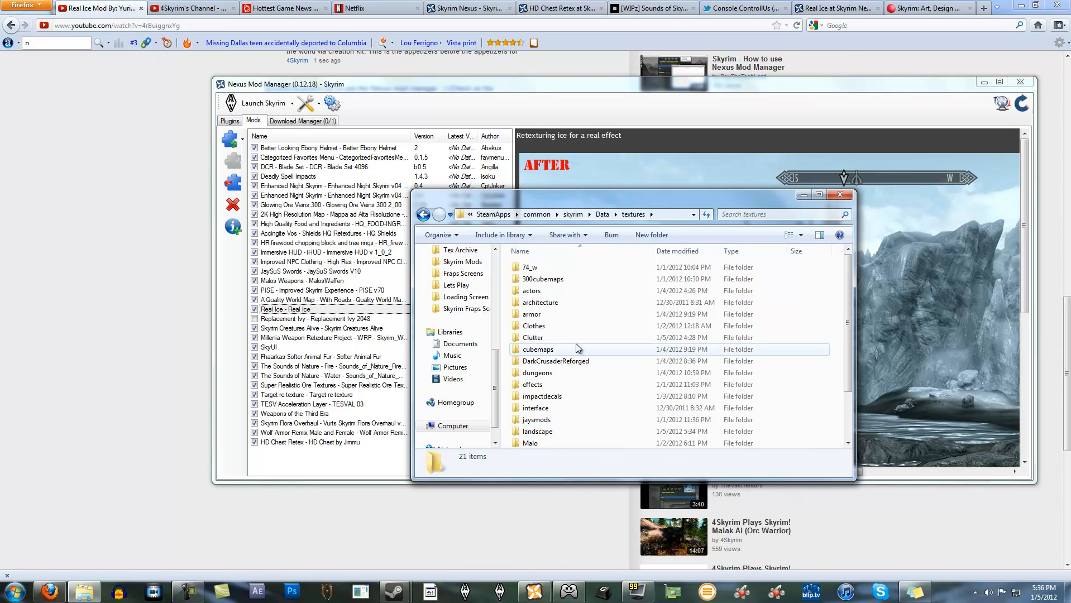
{"action": "scroll", "coordinate": [576, 338], "scroll_direction": "down", "scroll_amount": 2}
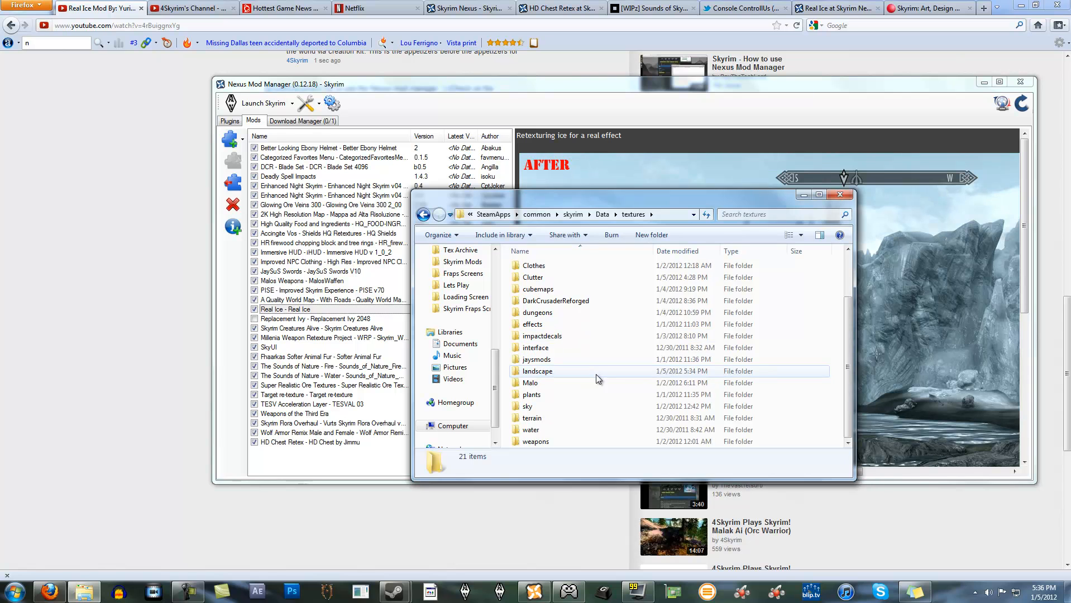
{"action": "double_click", "coordinate": [533, 430]}
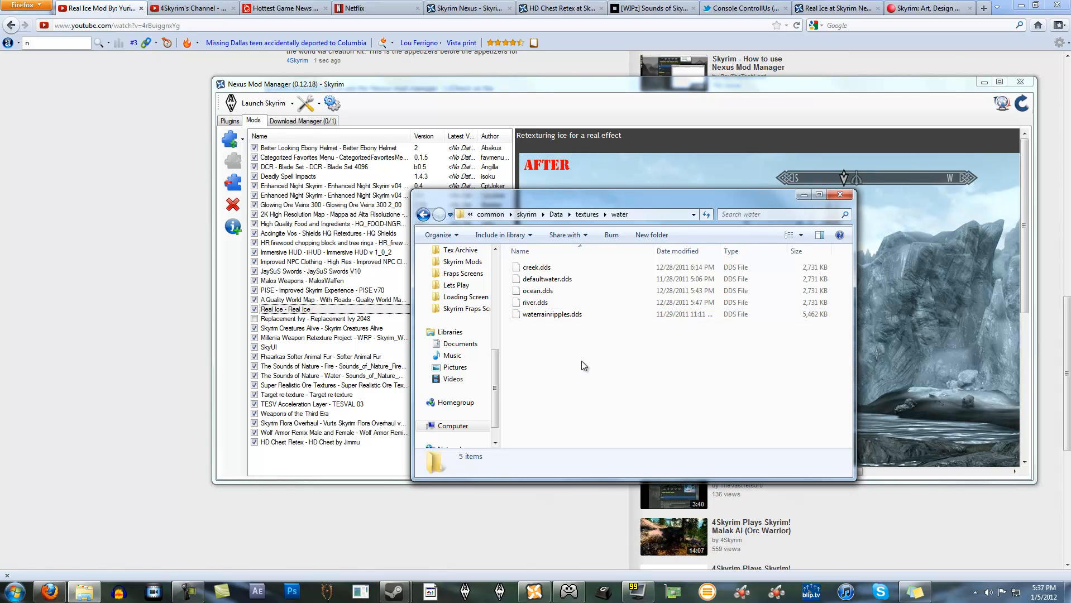
{"action": "left_click", "coordinate": [423, 214]}
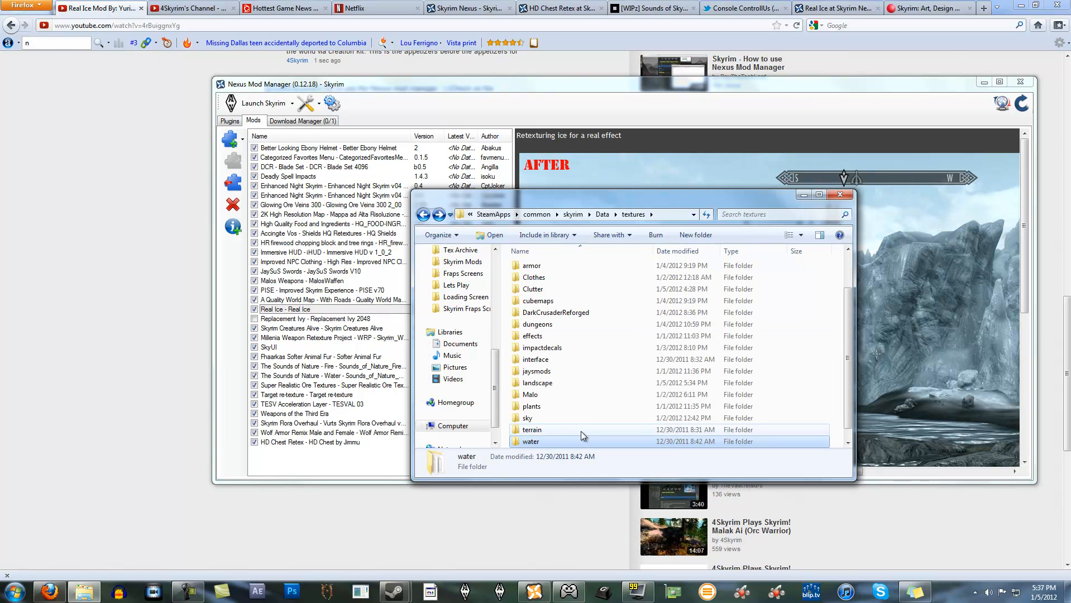
Open the armor folder inside textures and examine its subfolders
{"action": "scroll", "coordinate": [563, 418], "scroll_direction": "up", "scroll_amount": 1}
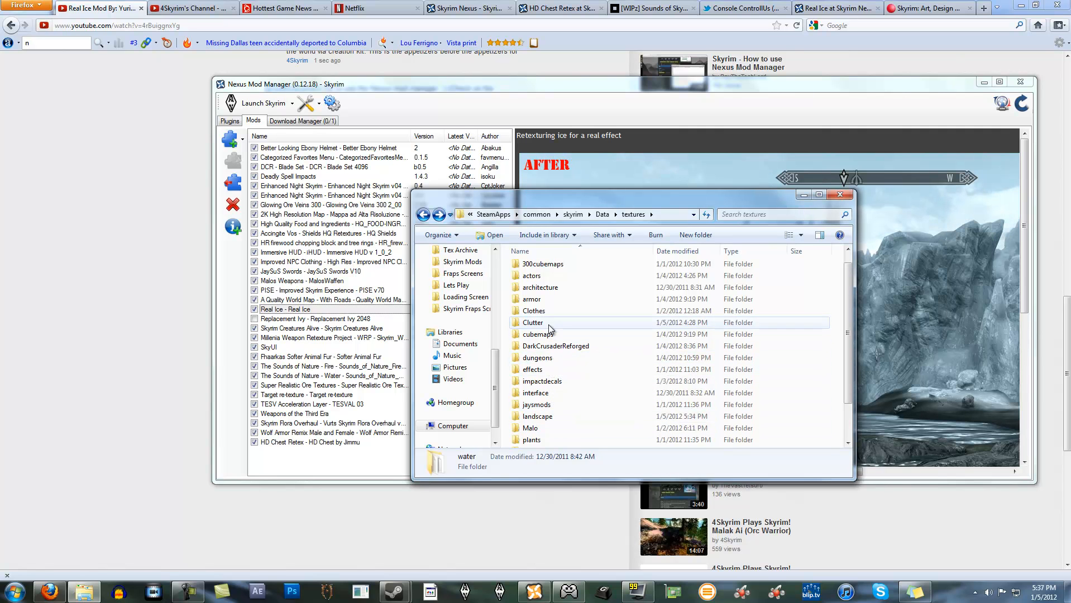
{"action": "double_click", "coordinate": [535, 299]}
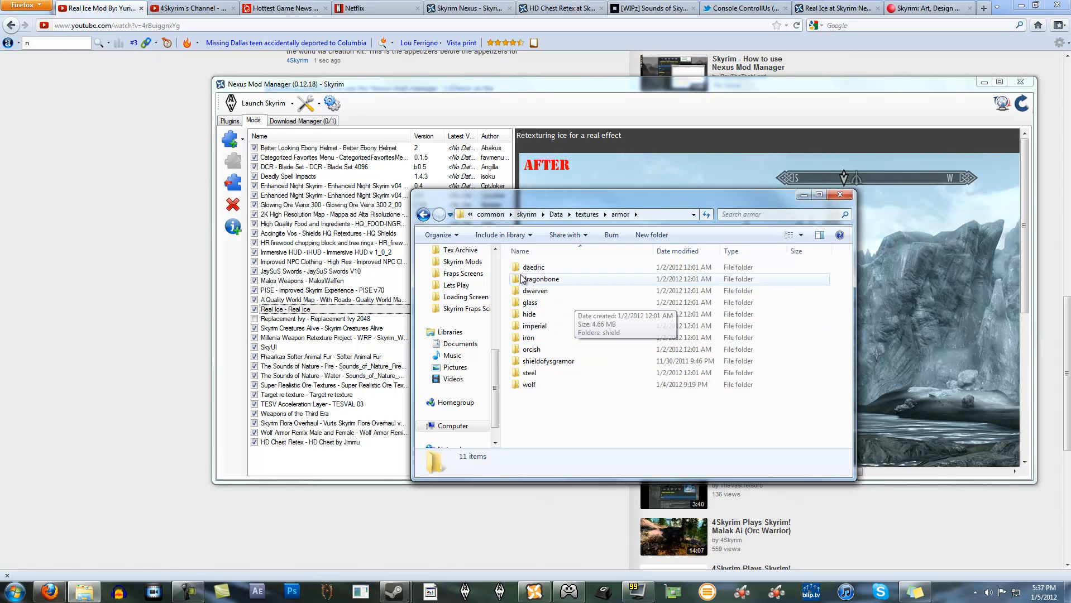
{"action": "left_click", "coordinate": [423, 215]}
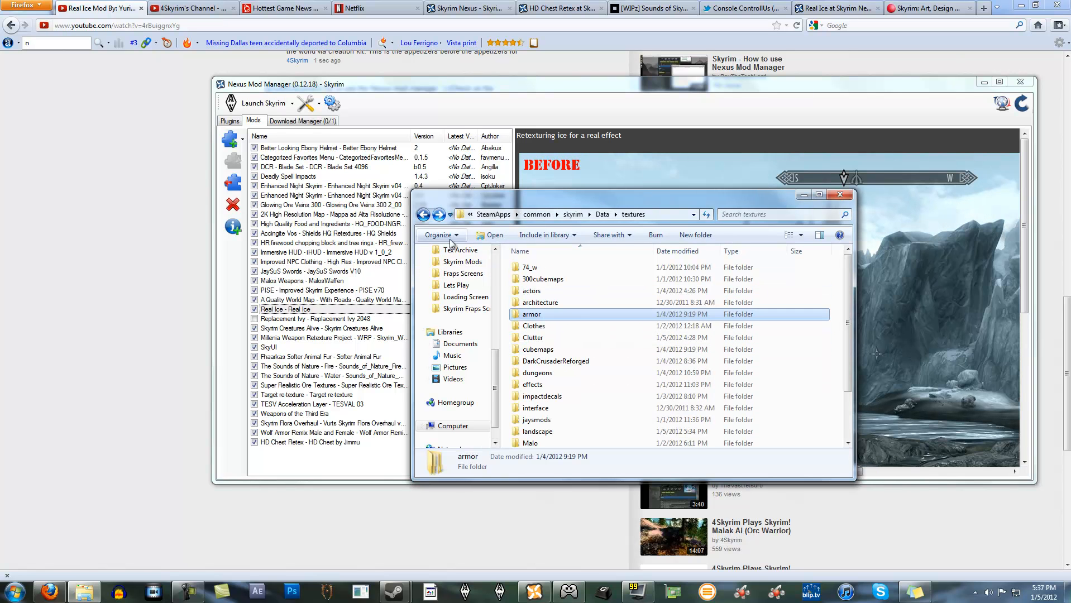
{"action": "double_click", "coordinate": [583, 317]}
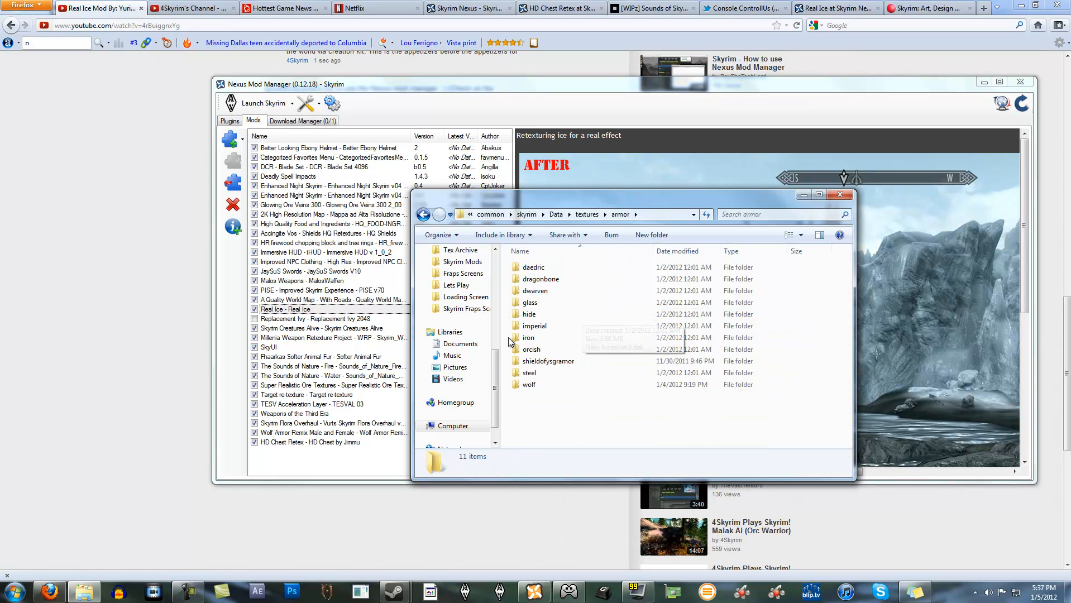
{"action": "mouse_move", "coordinate": [544, 362]}
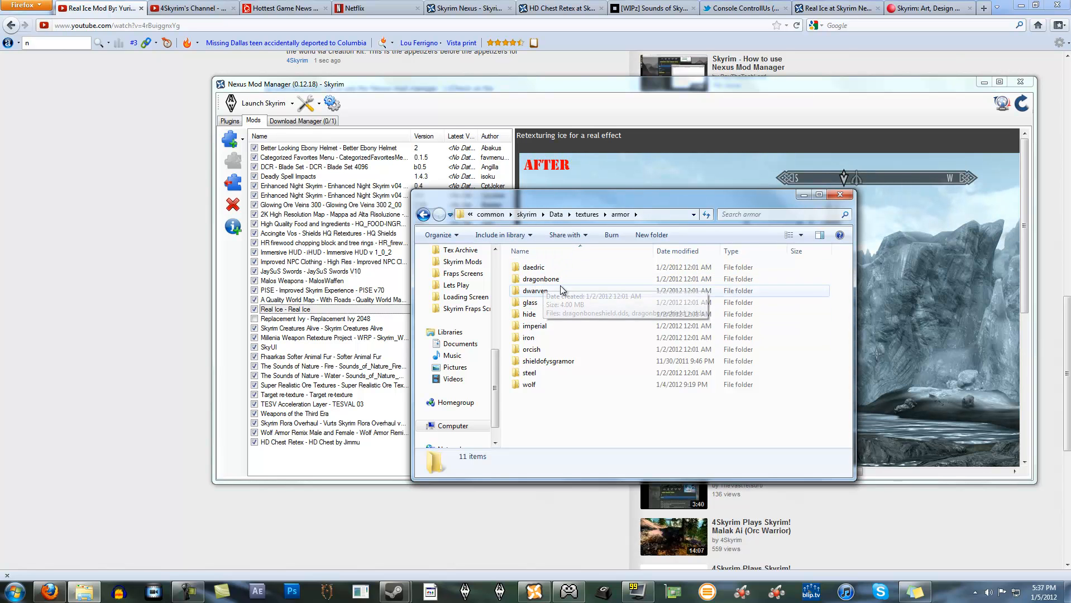
Switch to the HD Chest Retex page in Firefox, view the mod's images and return to its files list
{"action": "left_click", "coordinate": [533, 6]}
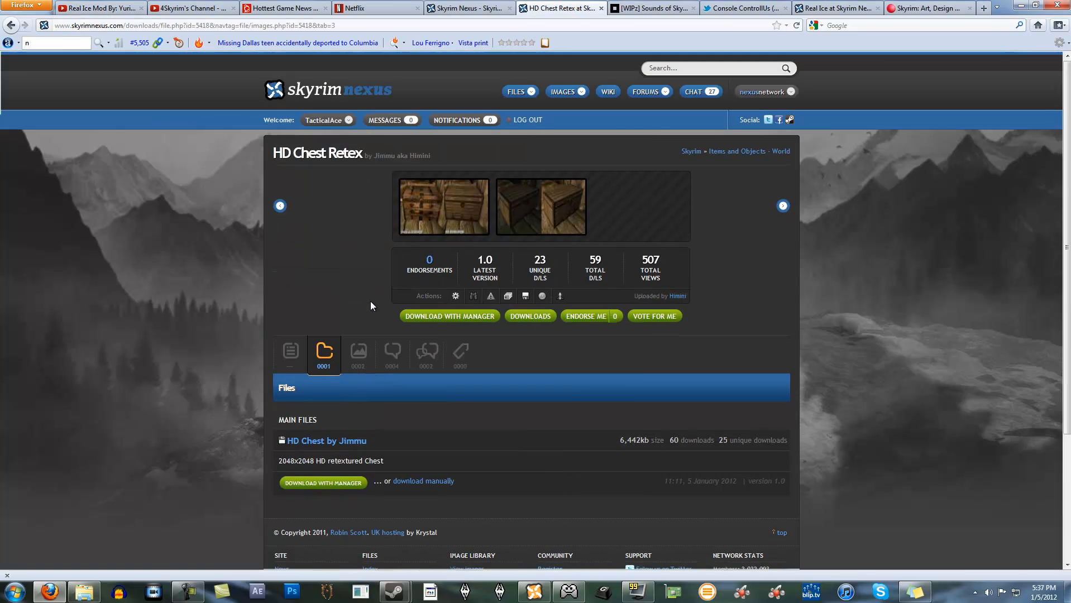
{"action": "left_click", "coordinate": [359, 350]}
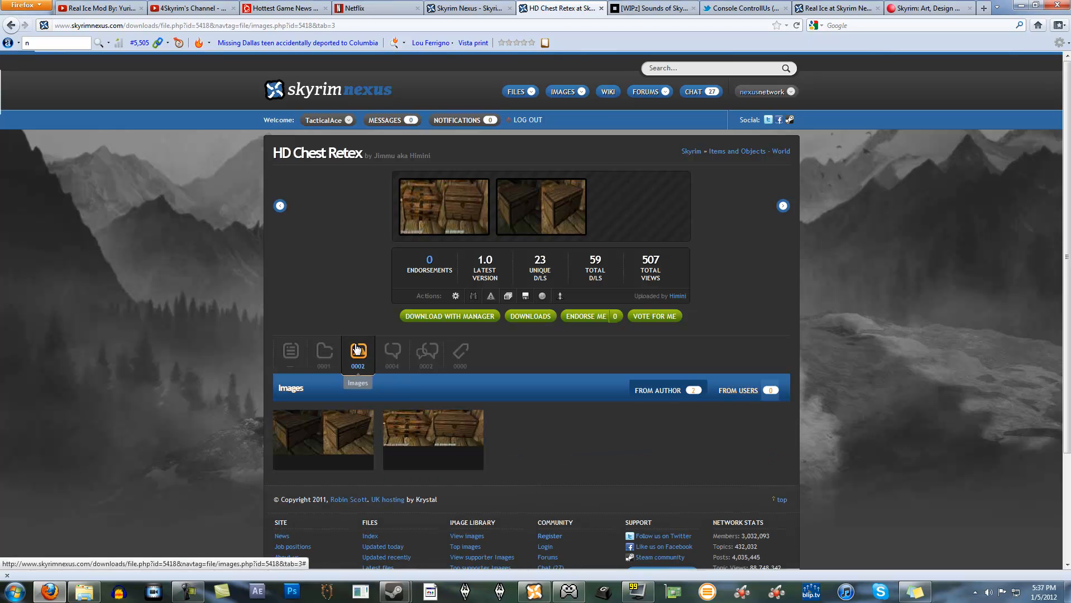
{"action": "left_click", "coordinate": [319, 355]}
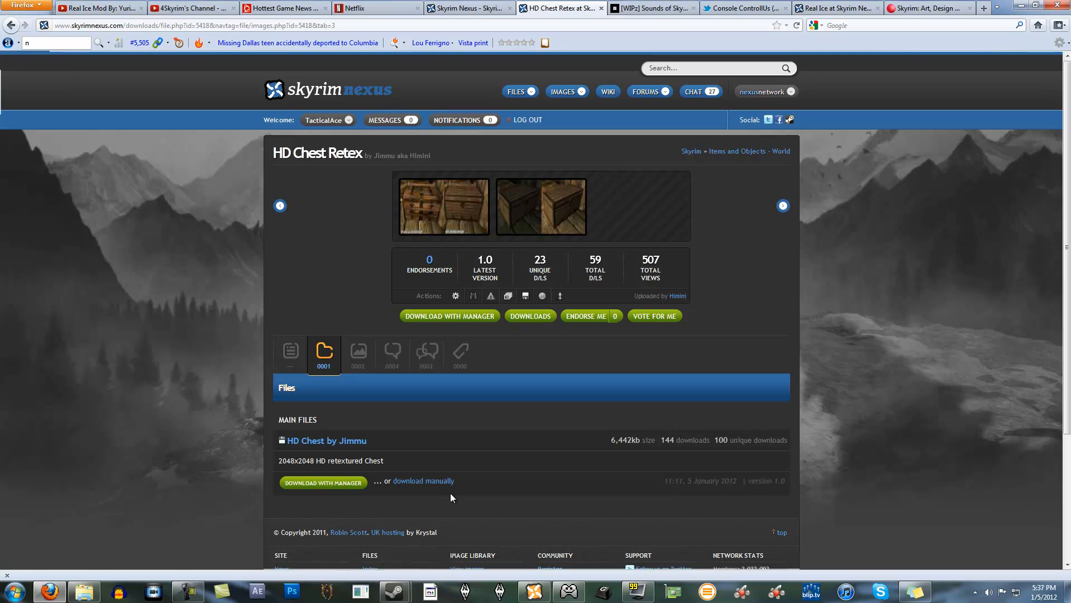
Switch to Windows Explorer and go back from the armor folder through textures to Skyrim's Data folder
{"action": "left_click", "coordinate": [92, 598]}
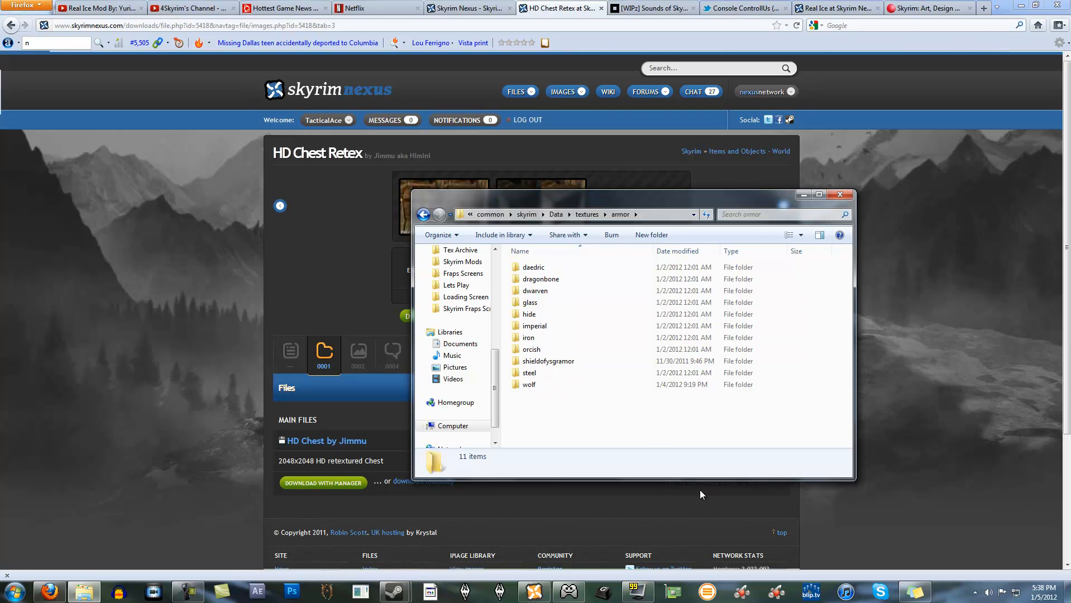
{"action": "left_click", "coordinate": [426, 215]}
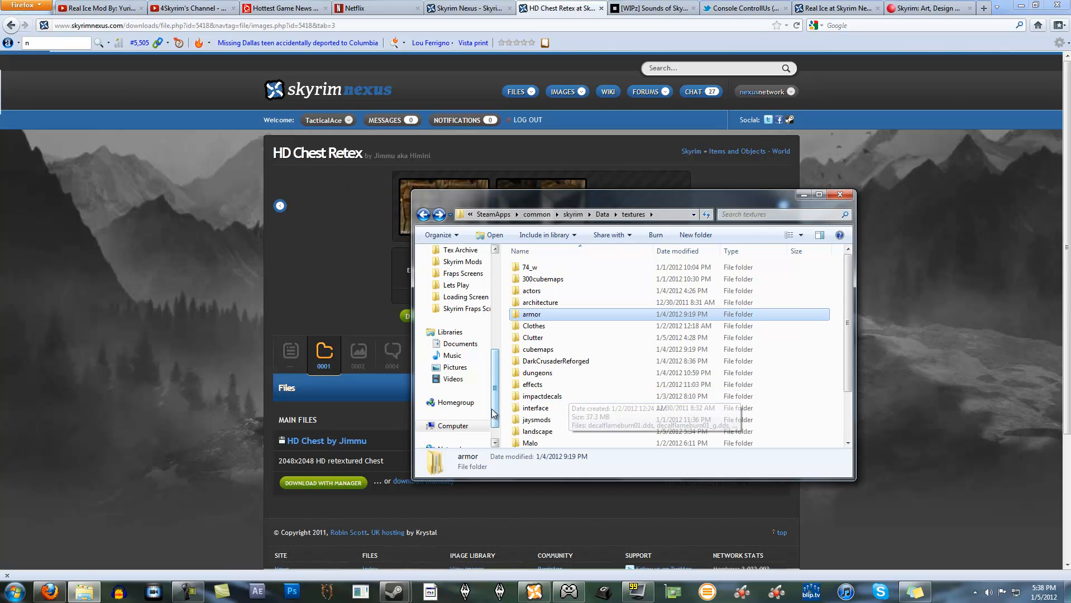
{"action": "scroll", "coordinate": [531, 386], "scroll_direction": "down", "scroll_amount": 2}
{"action": "scroll", "coordinate": [530, 386], "scroll_direction": "up", "scroll_amount": 2}
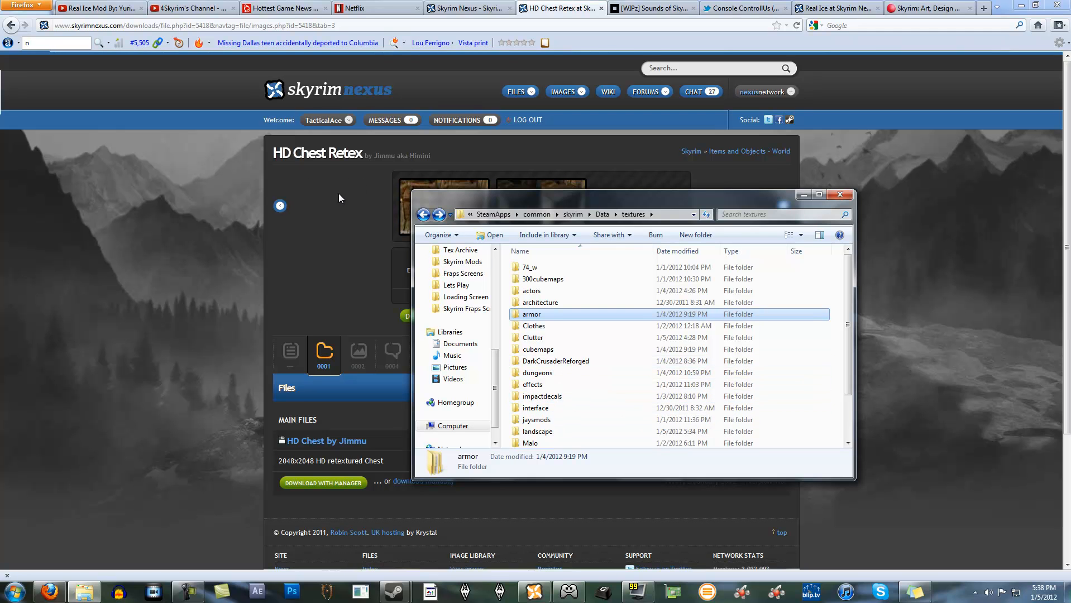
{"action": "left_click", "coordinate": [424, 215]}
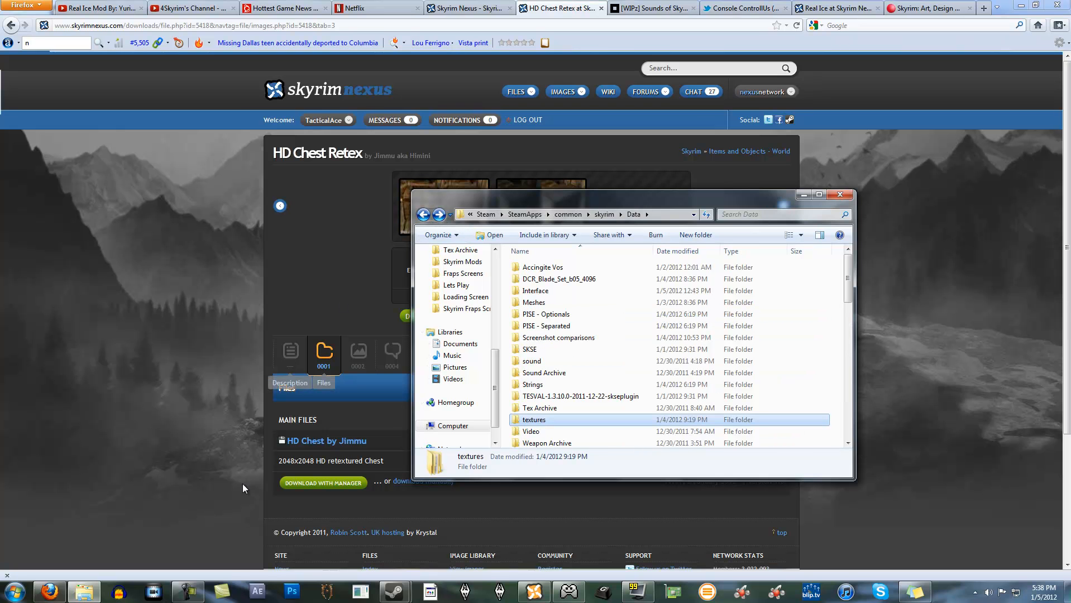
Switch to Nexus Mod Manager and widen the mod list so the full mod names fit
{"action": "left_click", "coordinate": [544, 594]}
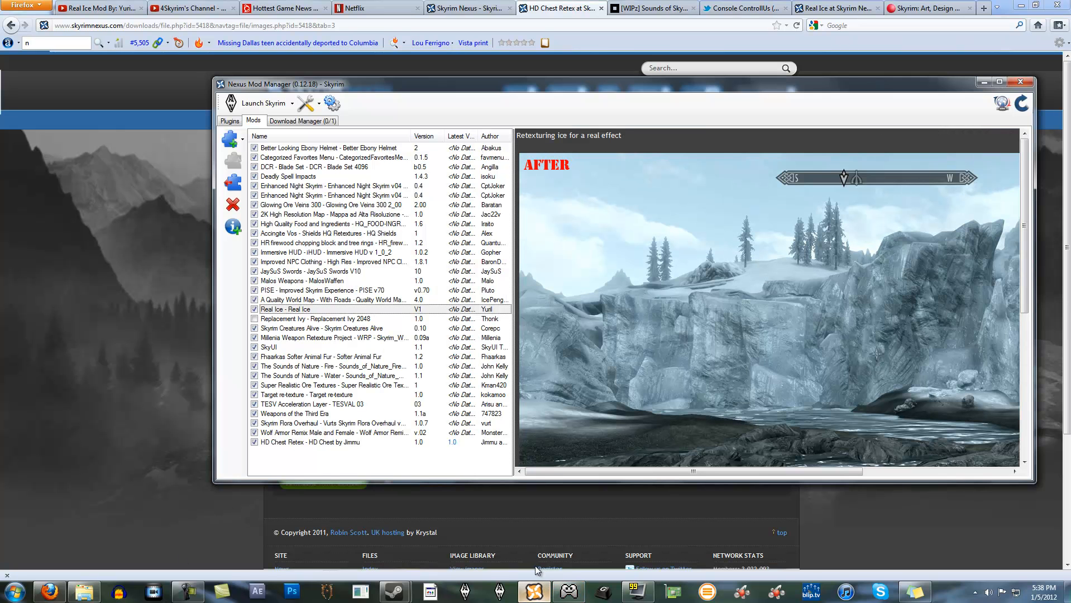
{"action": "left_click_drag", "start_coordinate": [512, 400], "coordinate": [833, 385]}
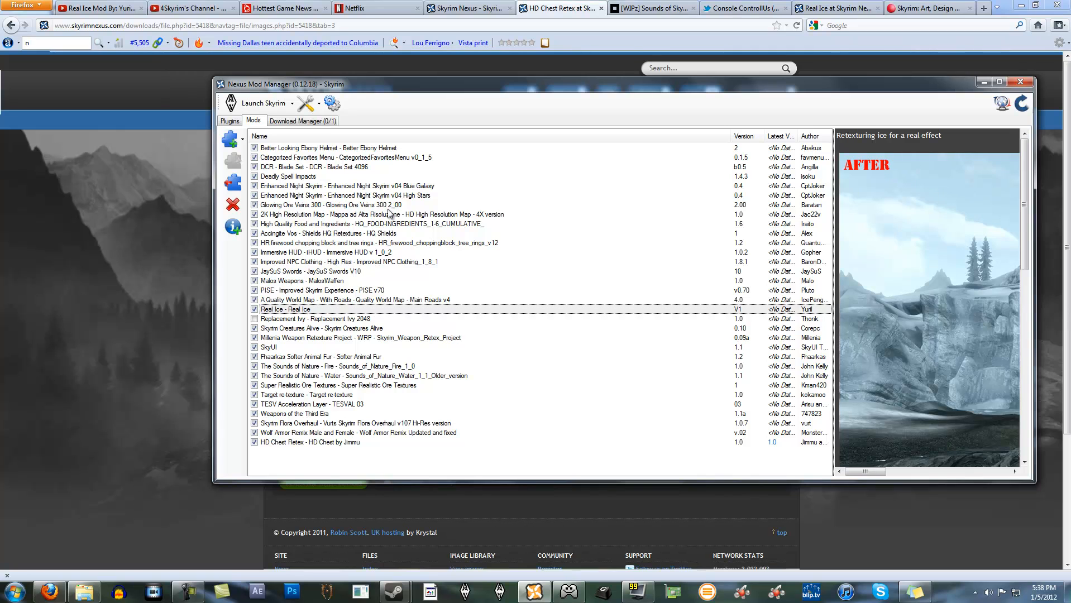
Download the HD Chest Retex main file with the manager from Firefox, and keep the existing zip instead of overwriting it in Nexus Mod Manager
{"action": "left_click", "coordinate": [439, 506]}
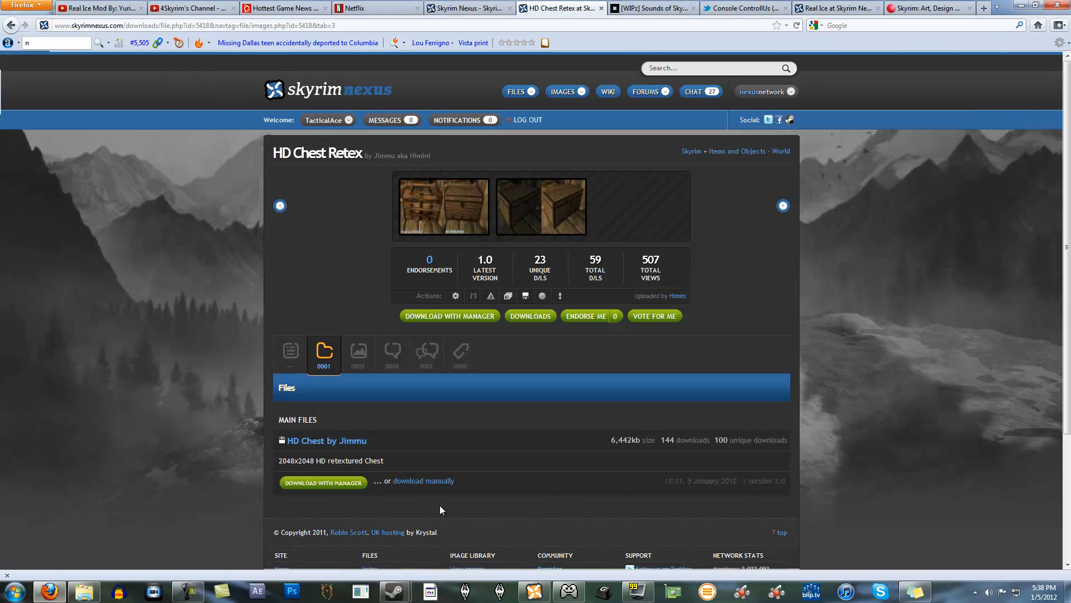
{"action": "left_click", "coordinate": [346, 483]}
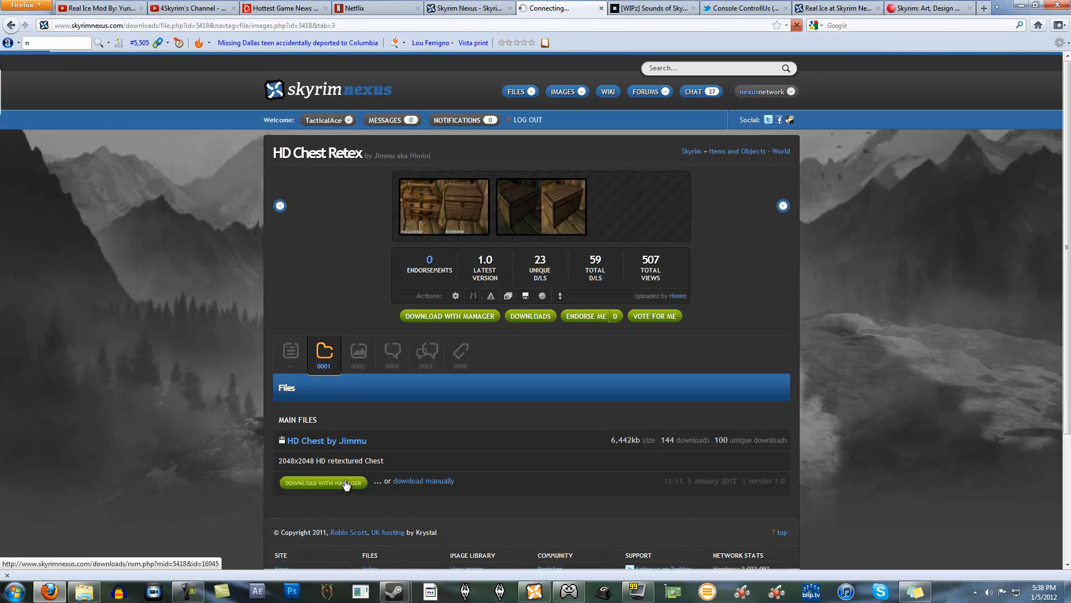
{"action": "mouse_move", "coordinate": [535, 593]}
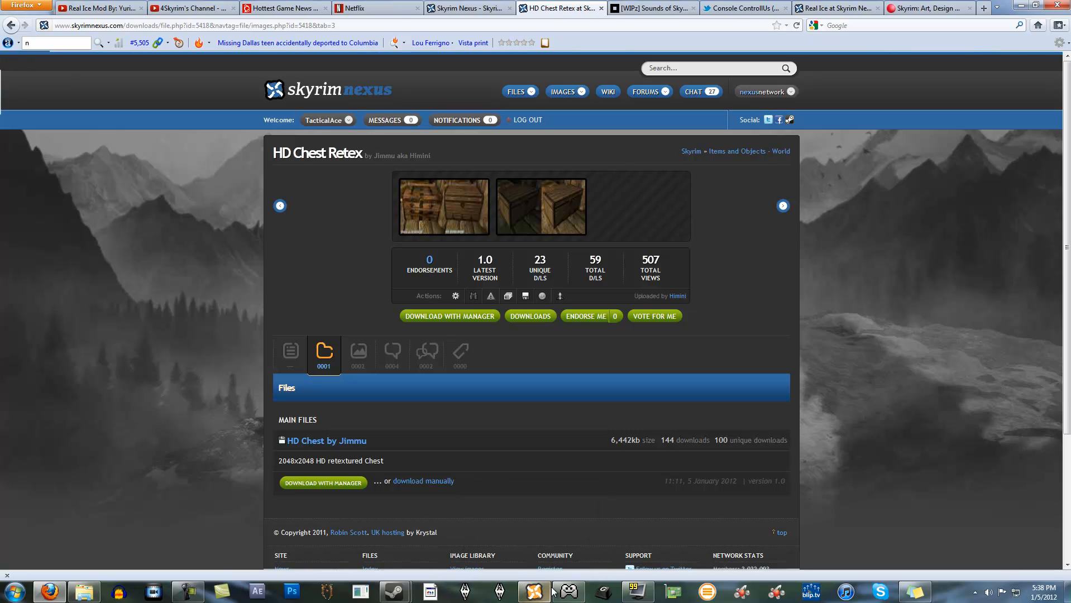
{"action": "right_click", "coordinate": [544, 594]}
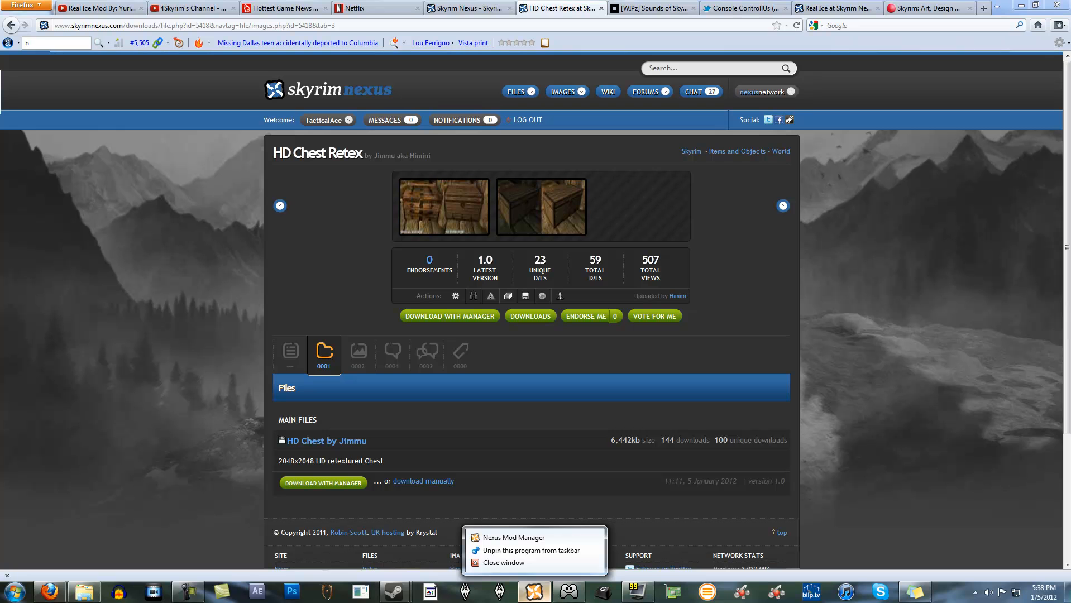
{"action": "left_click", "coordinate": [538, 593]}
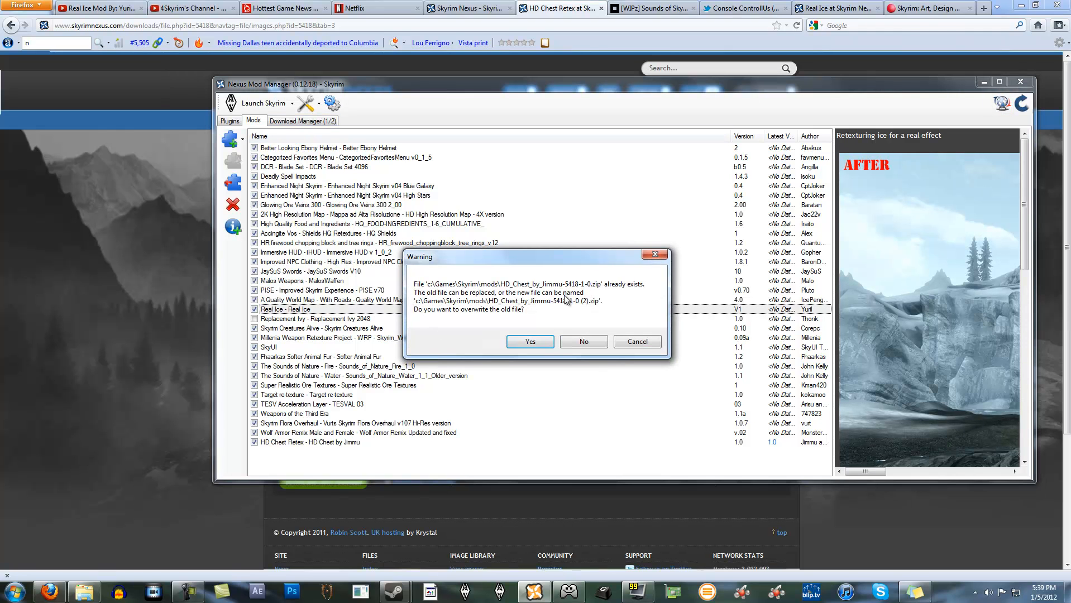
{"action": "left_click", "coordinate": [598, 347]}
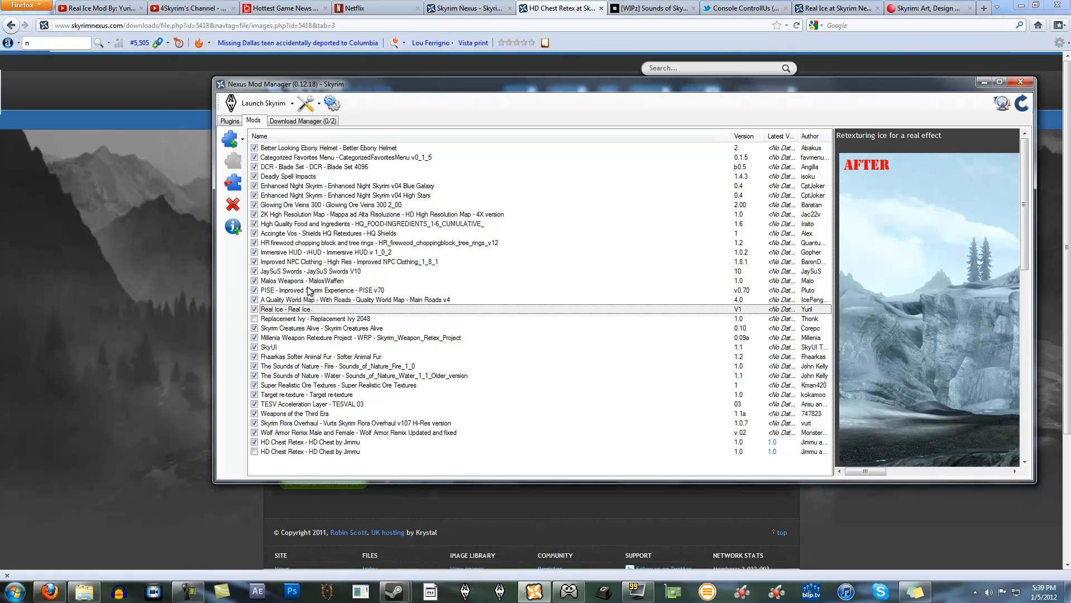
Examine the progress and status of the HD Chest Retex downloads in the download manager
{"action": "left_click", "coordinate": [293, 122]}
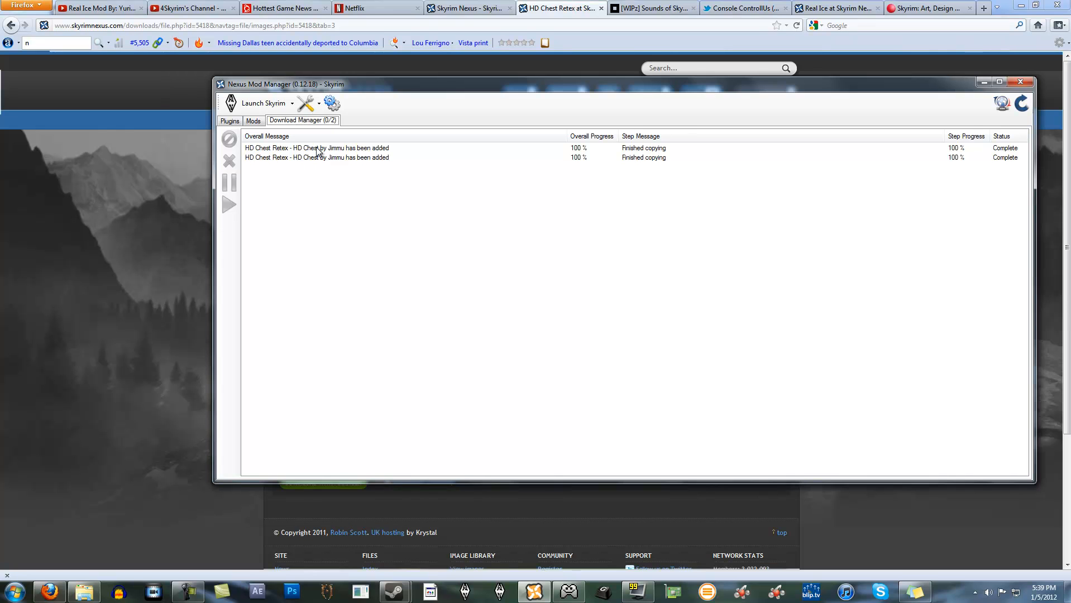
{"action": "left_click_drag", "start_coordinate": [334, 87], "coordinate": [334, 63]}
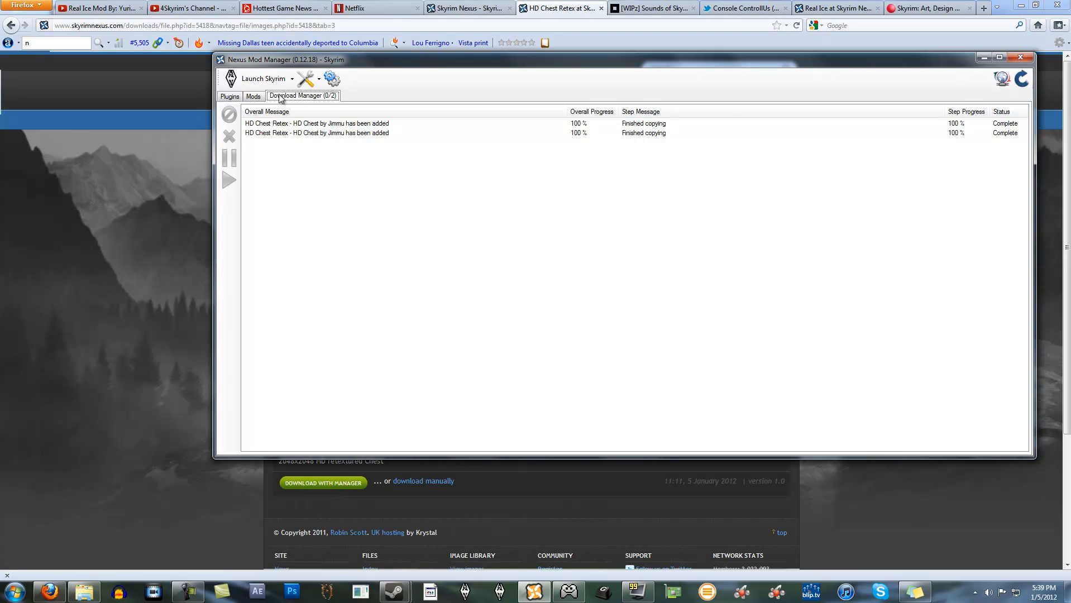
{"action": "left_click", "coordinate": [289, 126]}
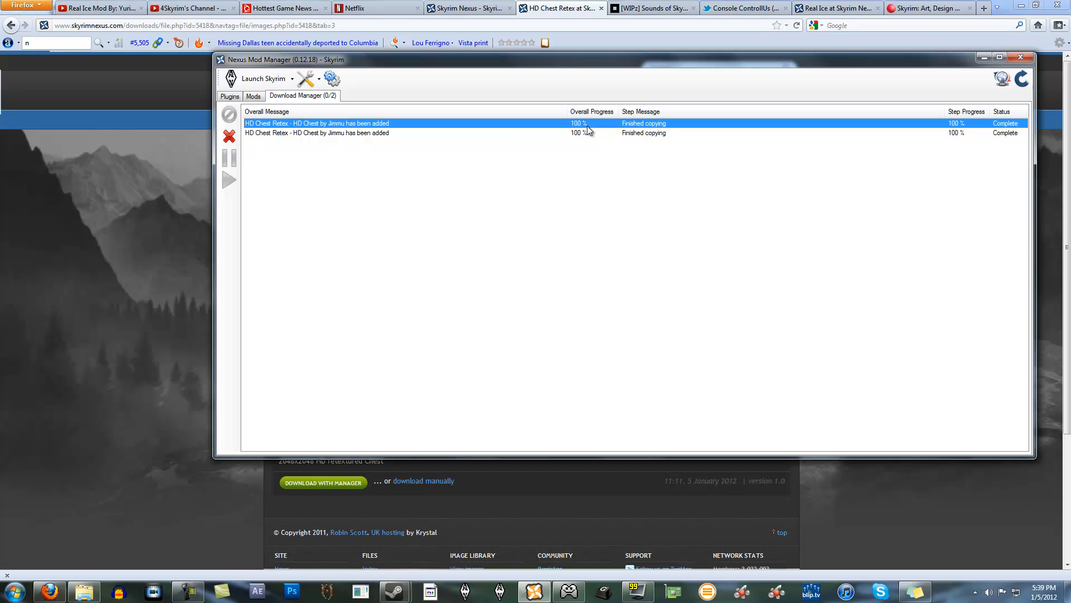
Delete the unchecked duplicate HD Chest Retex entry from the mod list
{"action": "left_click", "coordinate": [254, 96]}
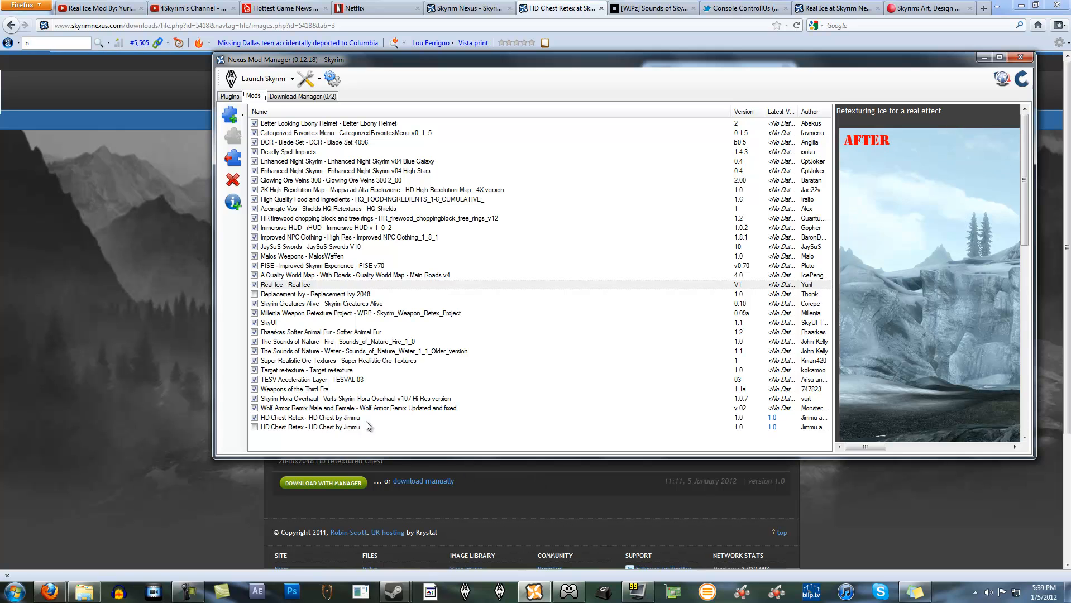
{"action": "left_click", "coordinate": [320, 427]}
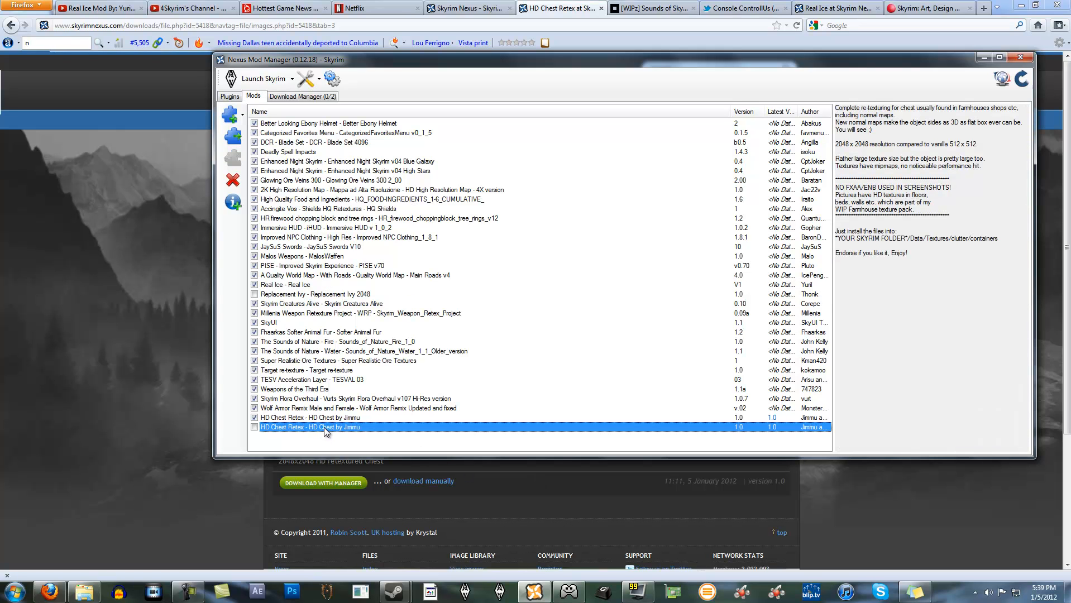
{"action": "left_click", "coordinate": [232, 180]}
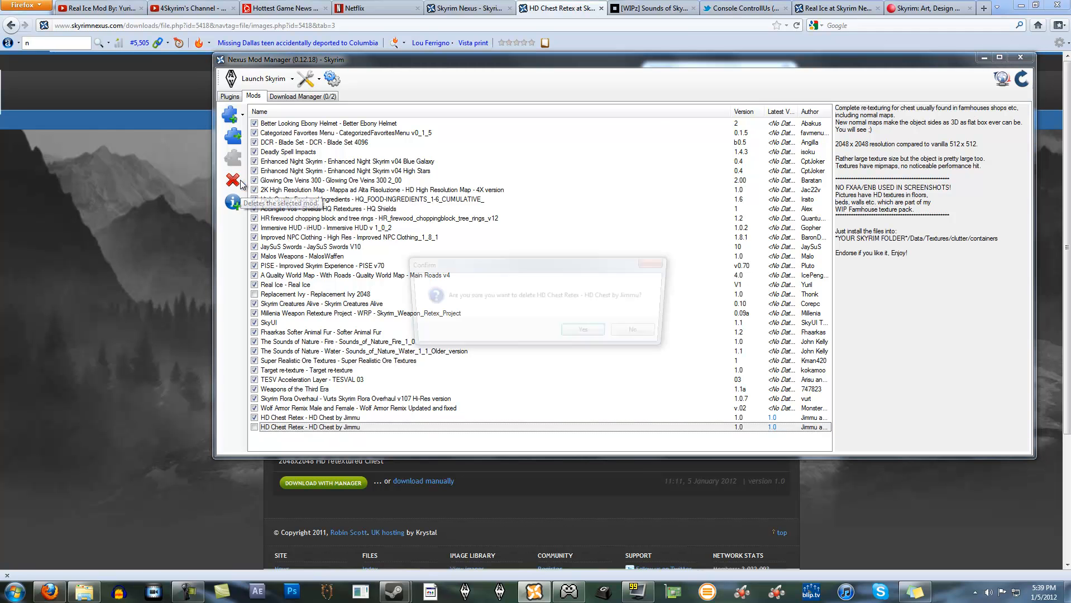
{"action": "left_click", "coordinate": [594, 331]}
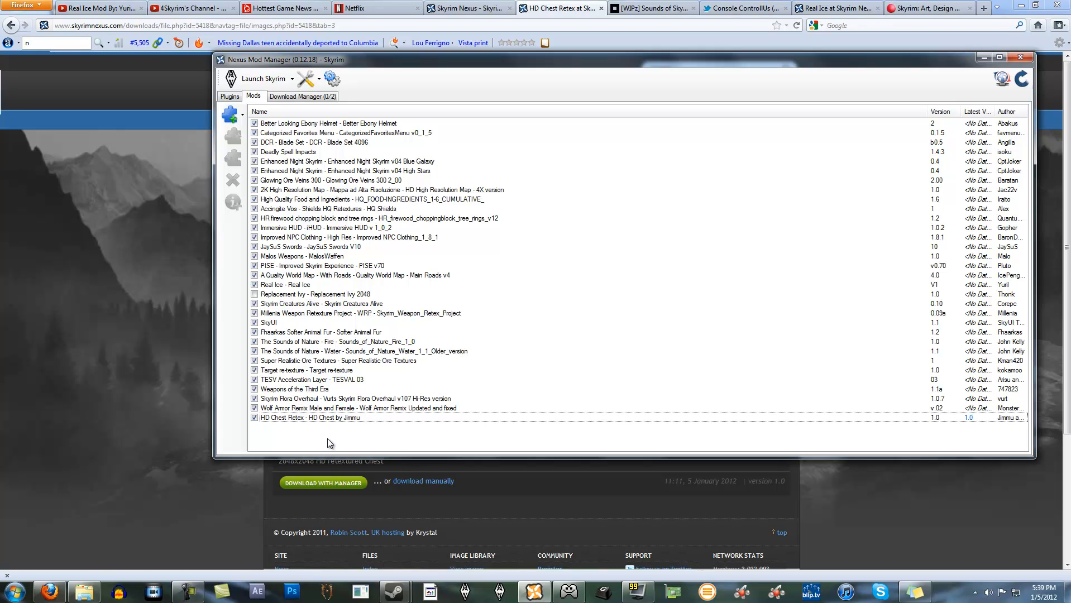
Deactivate the remaining HD Chest Retex mod and activate it again
{"action": "left_click", "coordinate": [326, 97]}
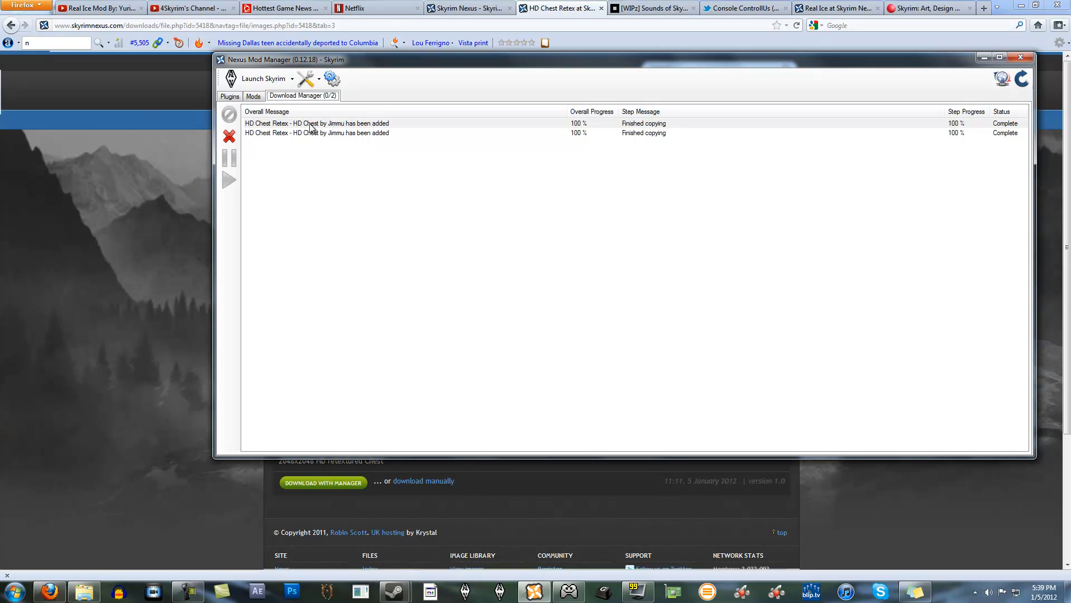
{"action": "left_click", "coordinate": [253, 96]}
{"action": "left_click", "coordinate": [304, 418]}
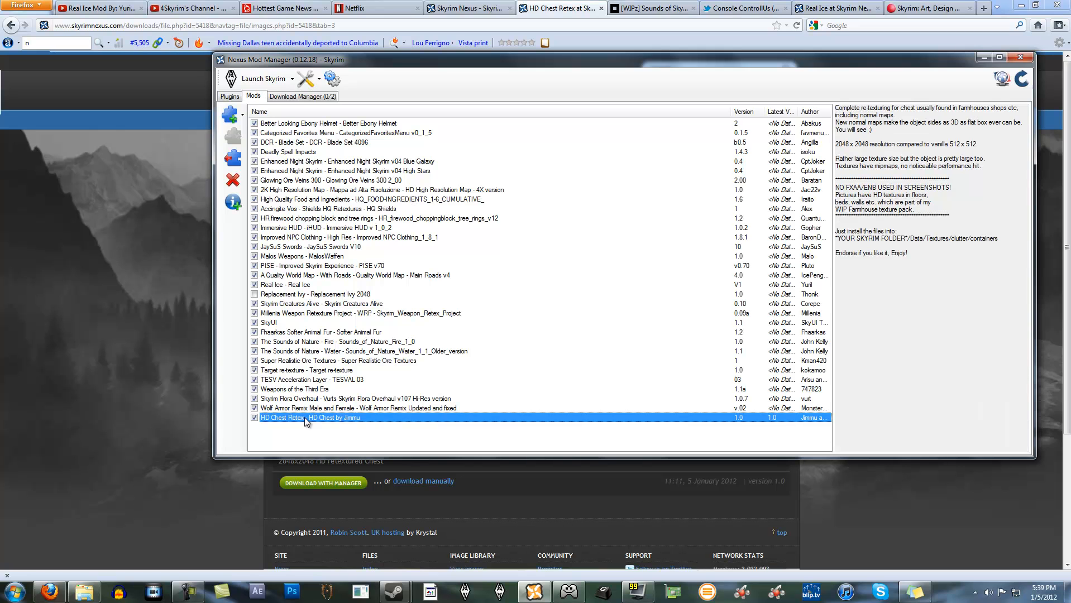
{"action": "left_click", "coordinate": [233, 158]}
{"action": "left_click", "coordinate": [595, 334]}
{"action": "left_click", "coordinate": [235, 140]}
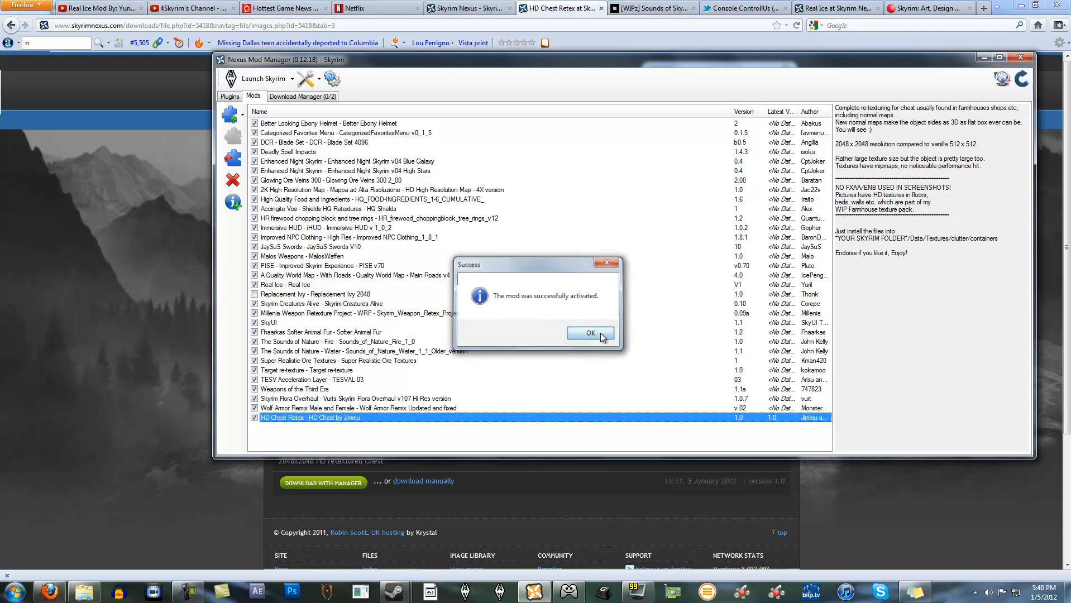
{"action": "left_click", "coordinate": [600, 332]}
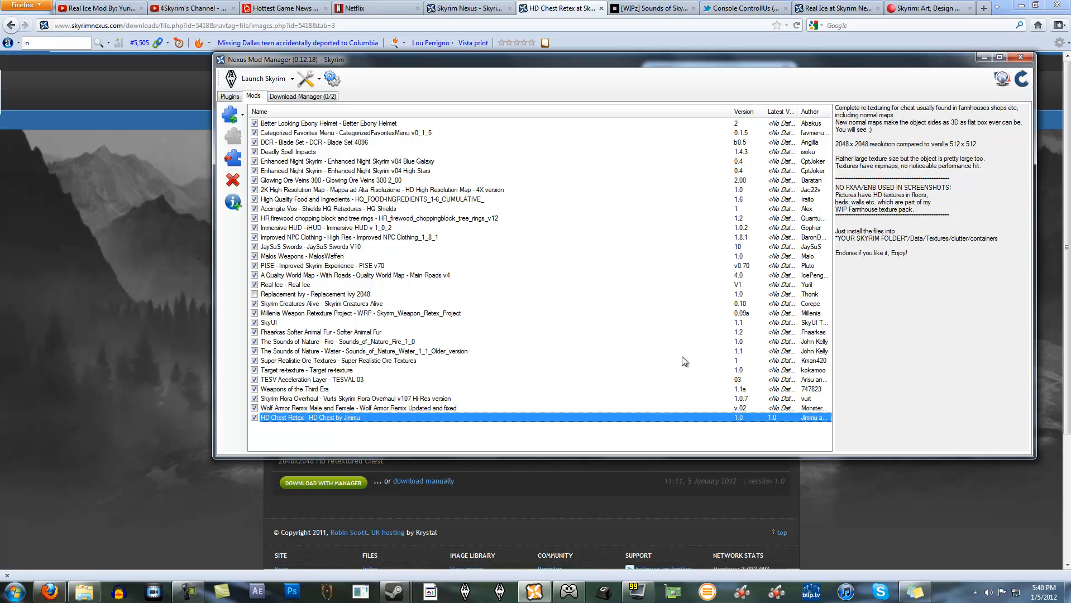
Switch to the HD Chest Retex page in Firefox, view the mod's description and return to its files list
{"action": "left_click", "coordinate": [174, 310]}
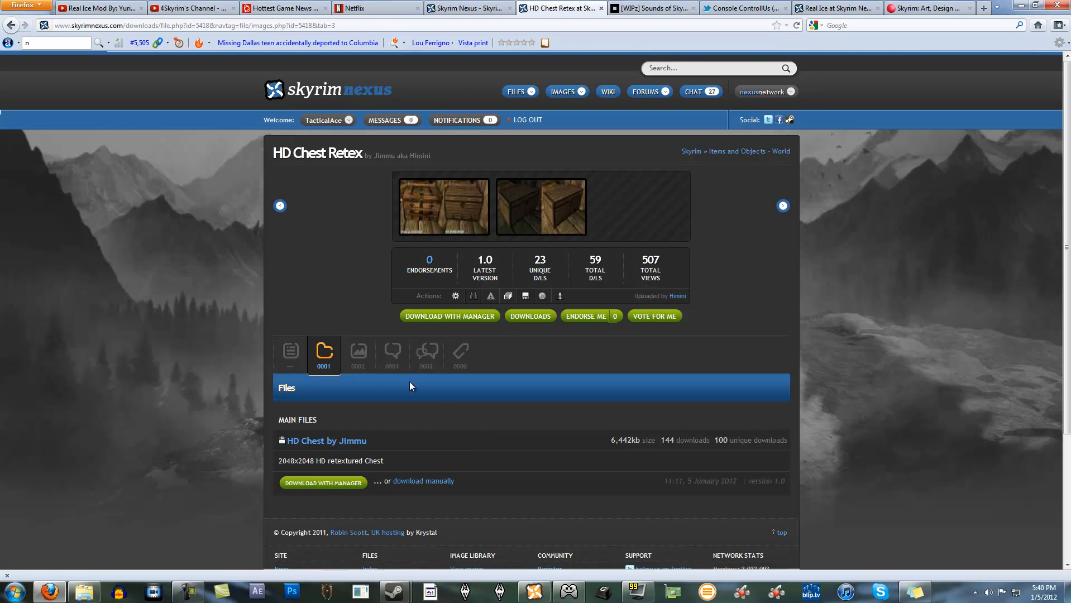
{"action": "left_click", "coordinate": [291, 355]}
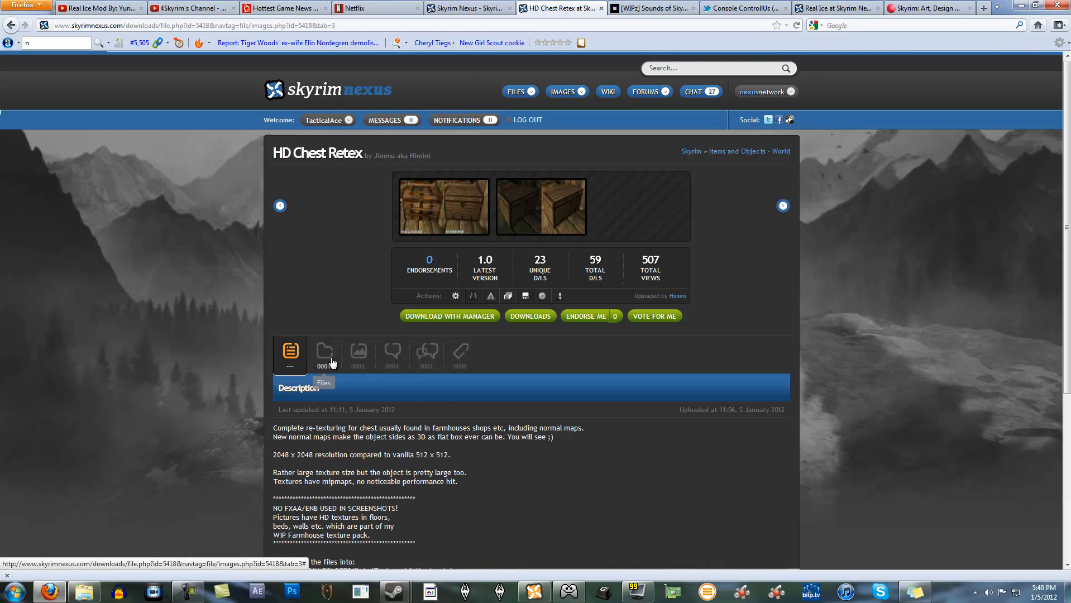
{"action": "scroll", "coordinate": [331, 362], "scroll_direction": "down", "scroll_amount": 2}
{"action": "left_click", "coordinate": [329, 290]}
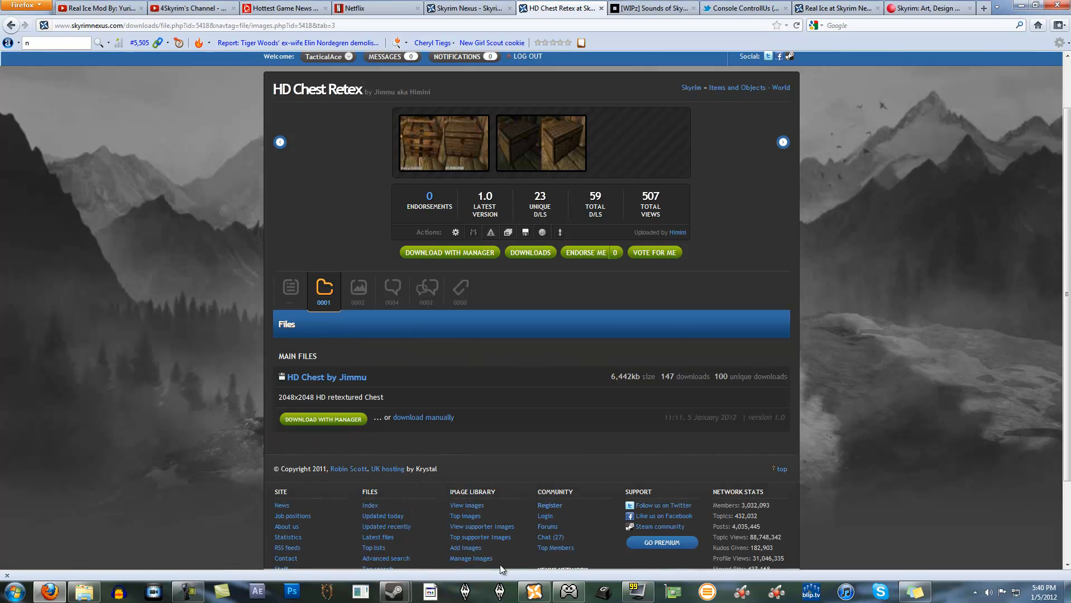
Switch to Nexus Mod Manager, check the download list and select HD Chest Retex in the mod list without renaming it
{"action": "left_click", "coordinate": [546, 598]}
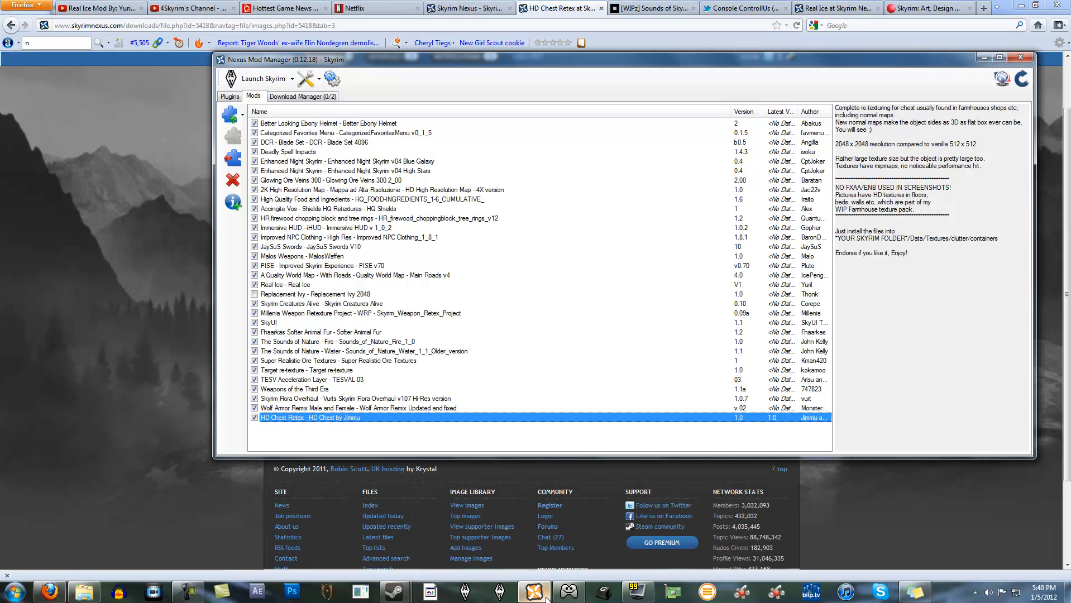
{"action": "left_click", "coordinate": [332, 98]}
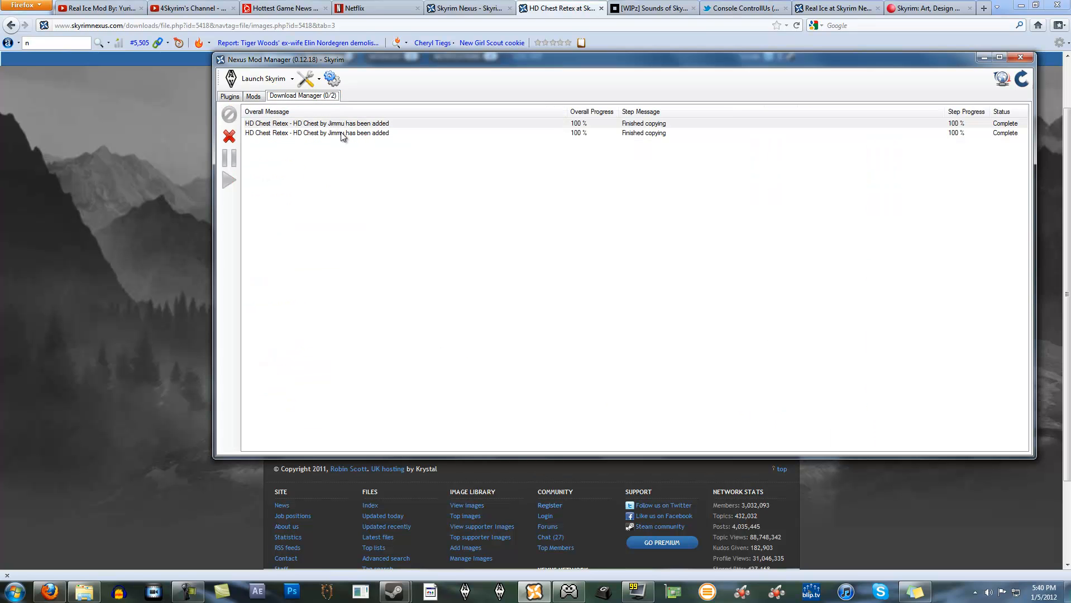
{"action": "left_click", "coordinate": [254, 96]}
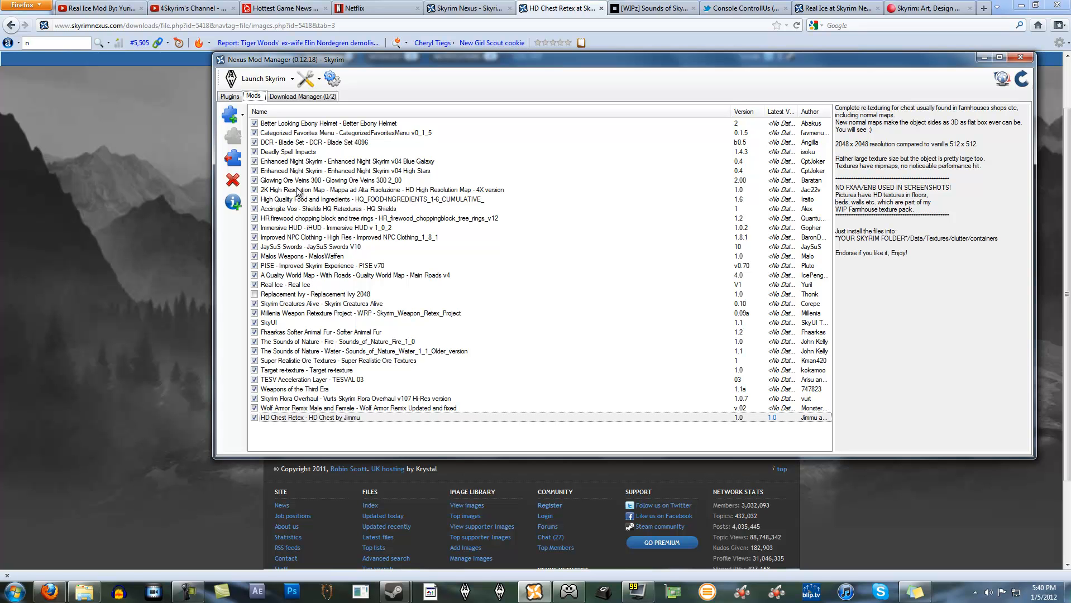
{"action": "left_click", "coordinate": [308, 418]}
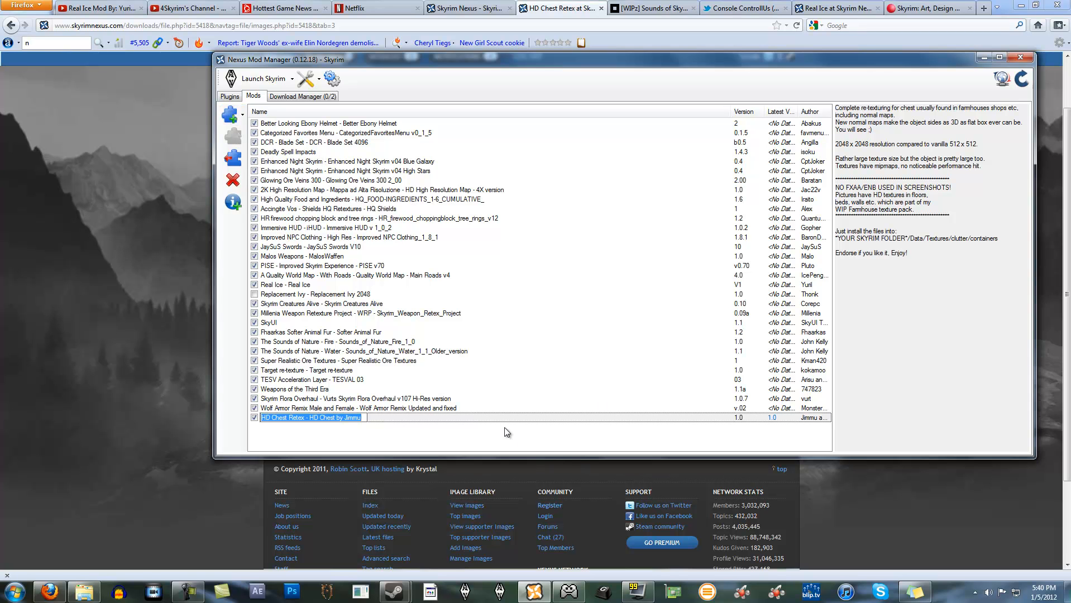
{"action": "left_click", "coordinate": [449, 408]}
{"action": "left_click", "coordinate": [441, 415]}
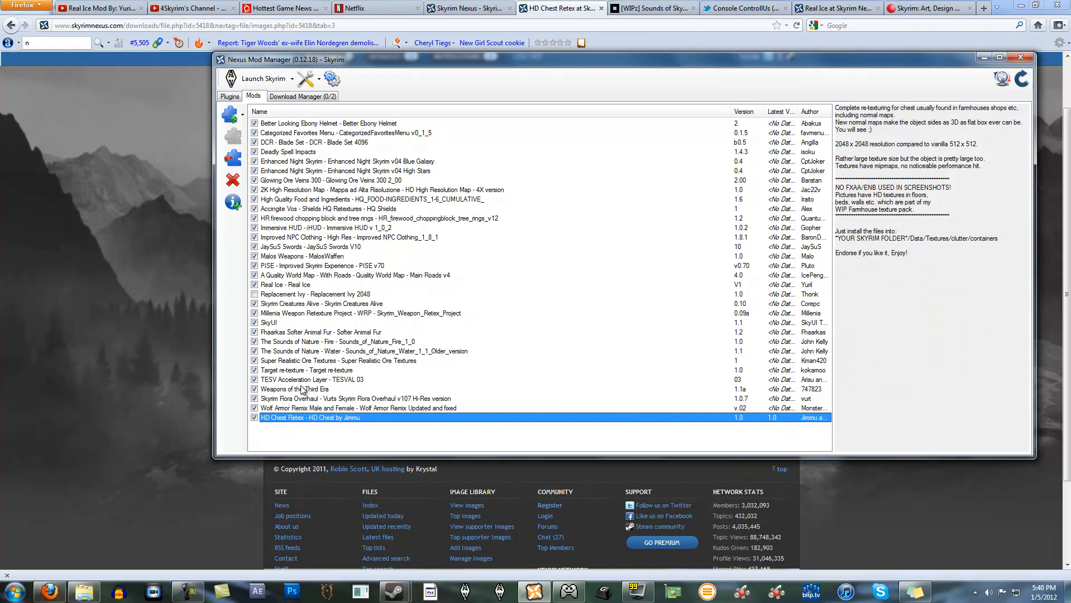
Switch back and forth between the HD Chest Retex files page in Firefox and the mod list in Nexus Mod Manager
{"action": "left_click", "coordinate": [334, 484]}
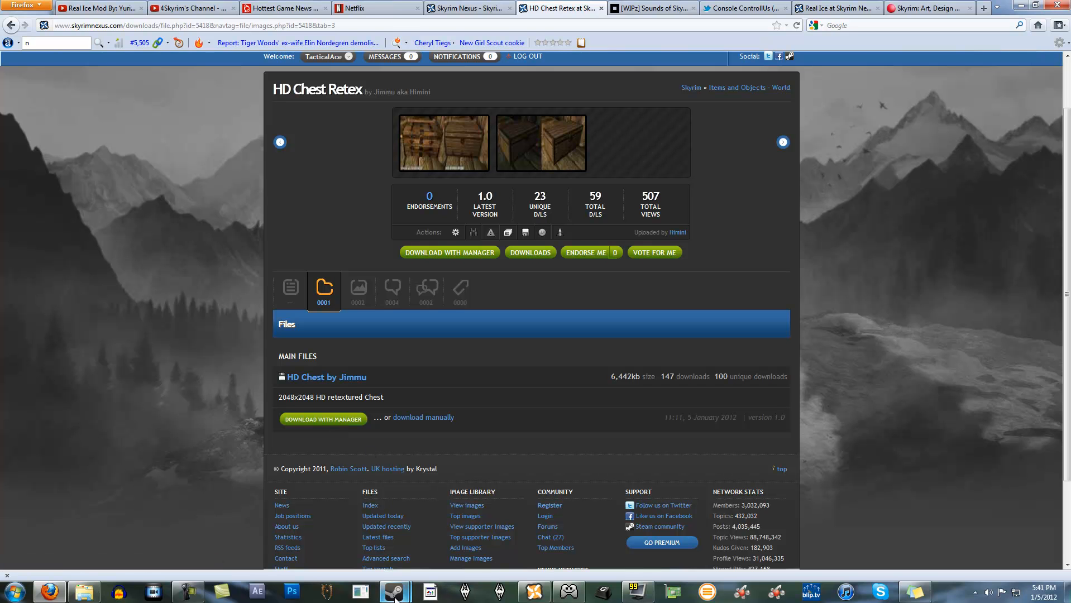
{"action": "left_click", "coordinate": [327, 419]}
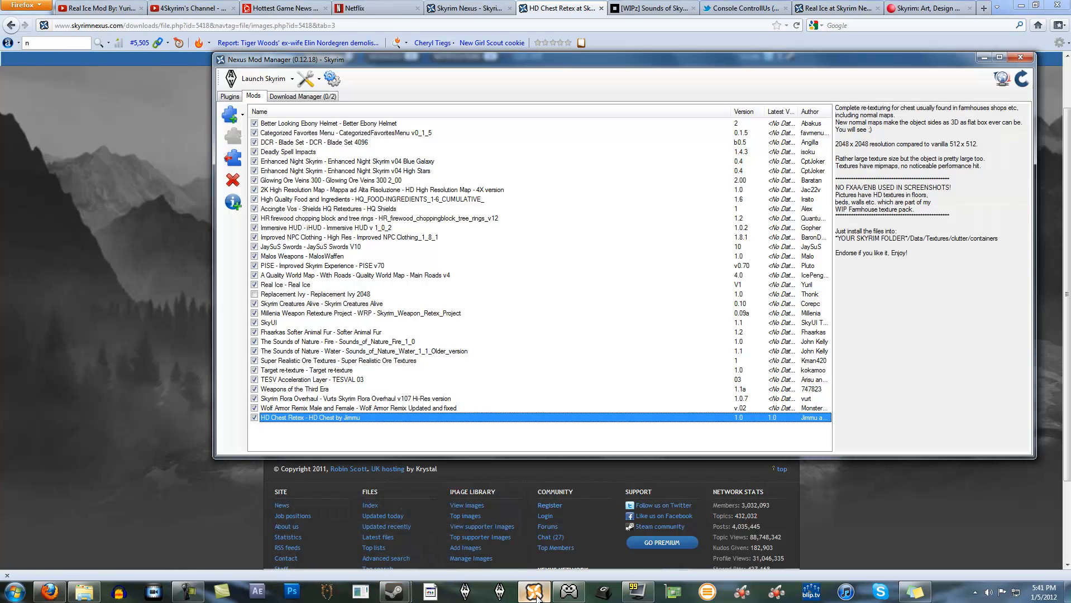
{"action": "left_click", "coordinate": [170, 426]}
{"action": "mouse_move", "coordinate": [535, 599]}
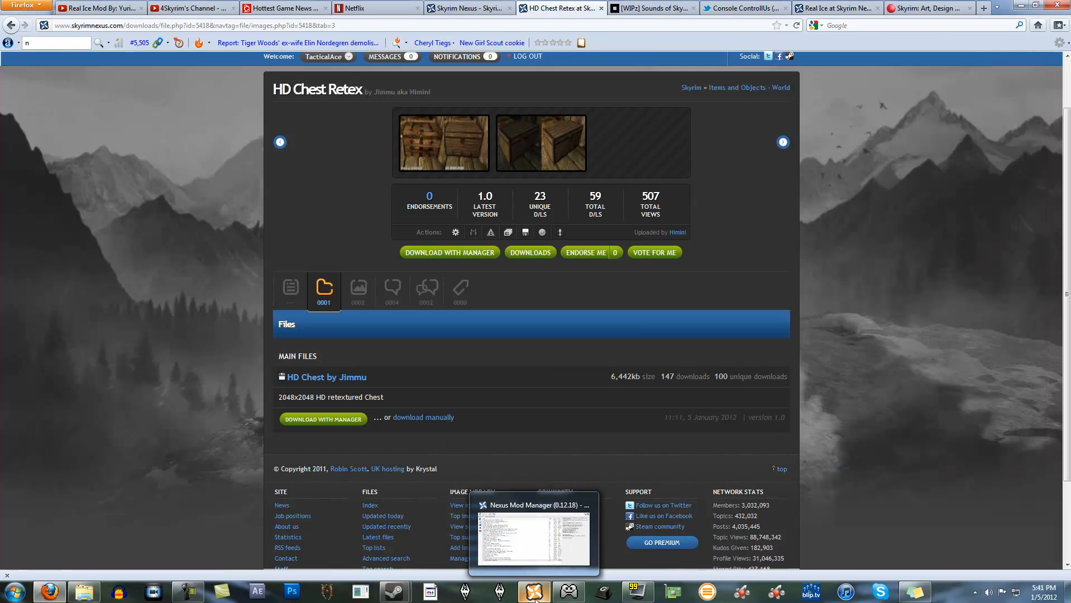
{"action": "left_click", "coordinate": [536, 599]}
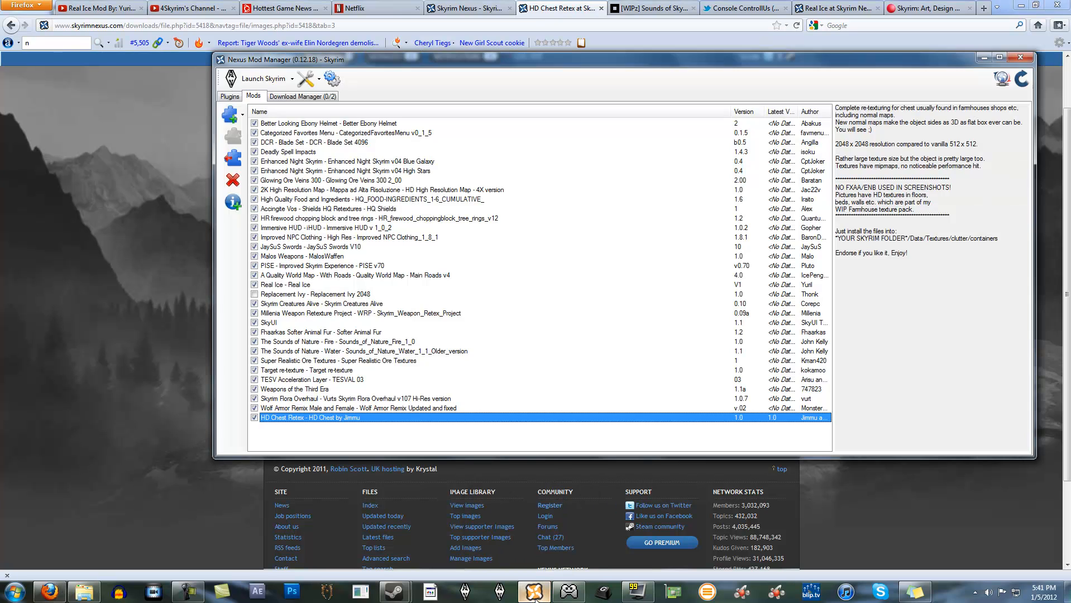
{"action": "left_click", "coordinate": [190, 457]}
{"action": "left_click", "coordinate": [311, 426]}
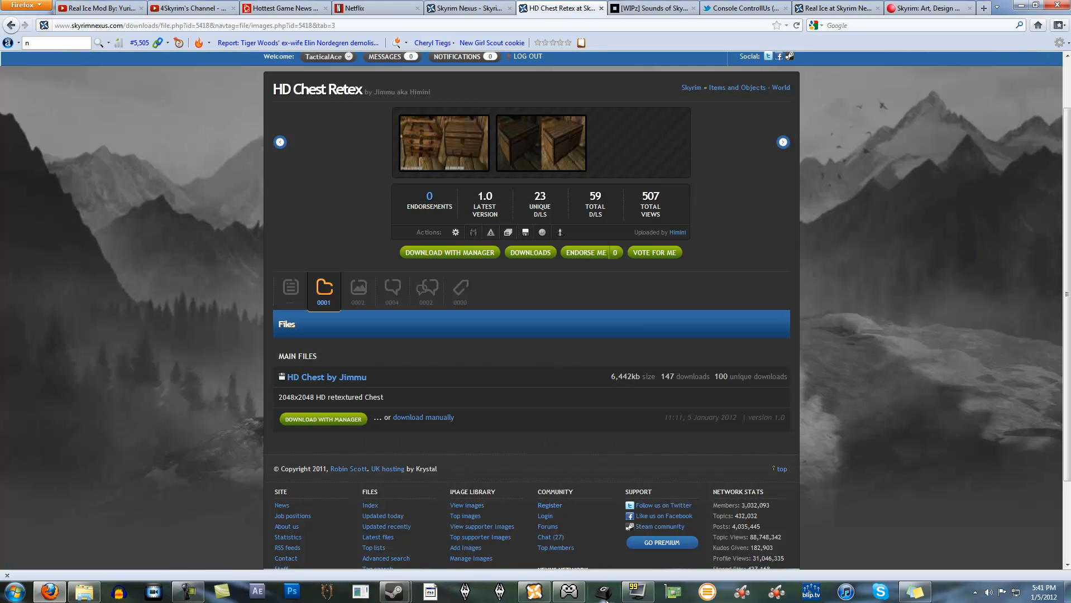
Review the first completed download in Nexus Mod Manager's download list and select the HD Chest Retex entry among the mods
{"action": "left_click", "coordinate": [330, 97]}
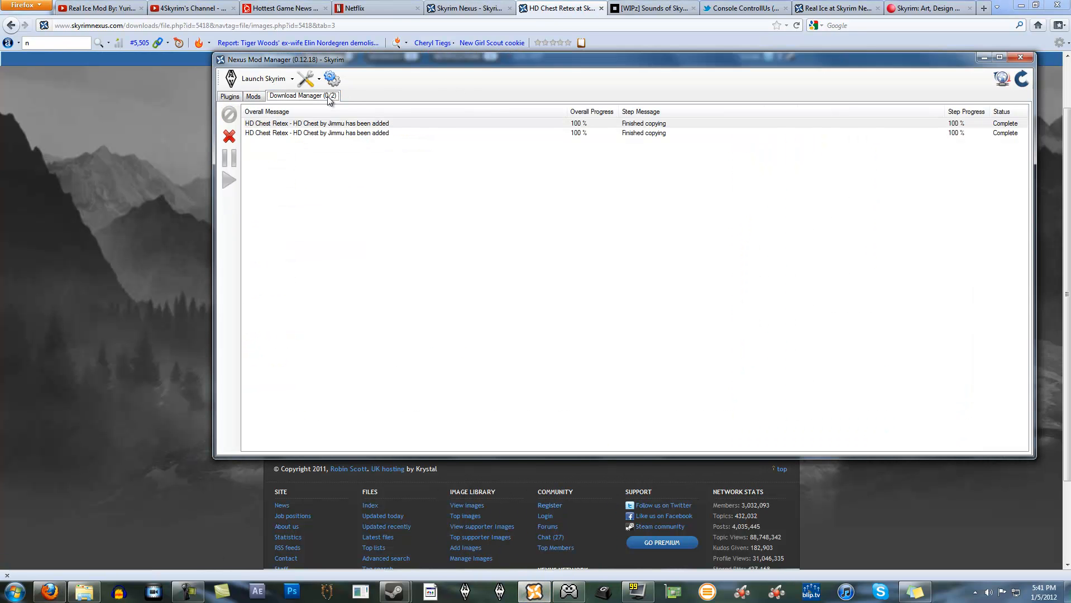
{"action": "left_click", "coordinate": [344, 124]}
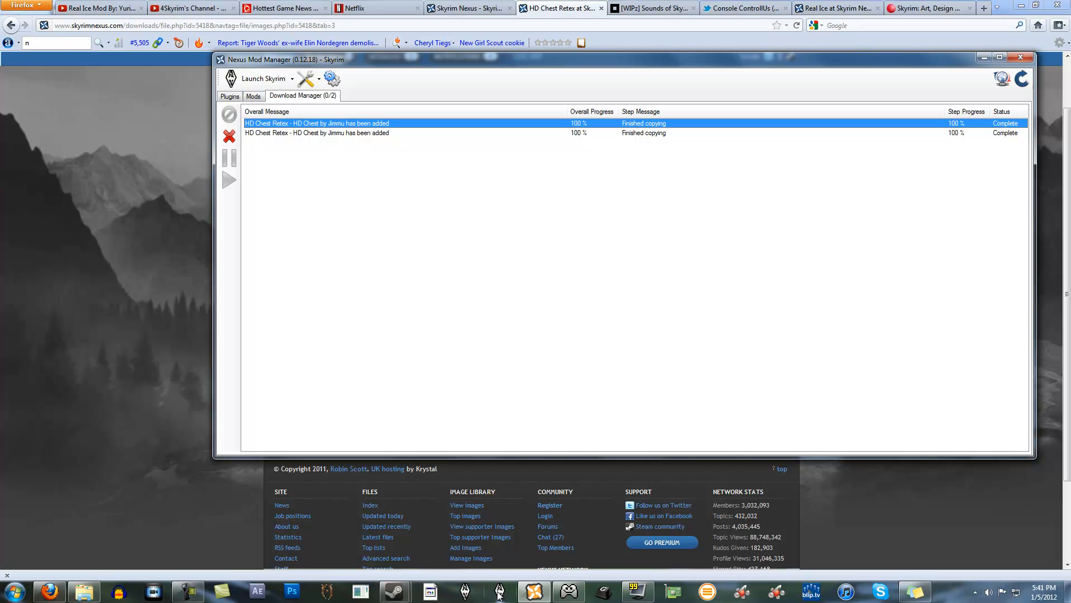
{"action": "mouse_move", "coordinate": [535, 593]}
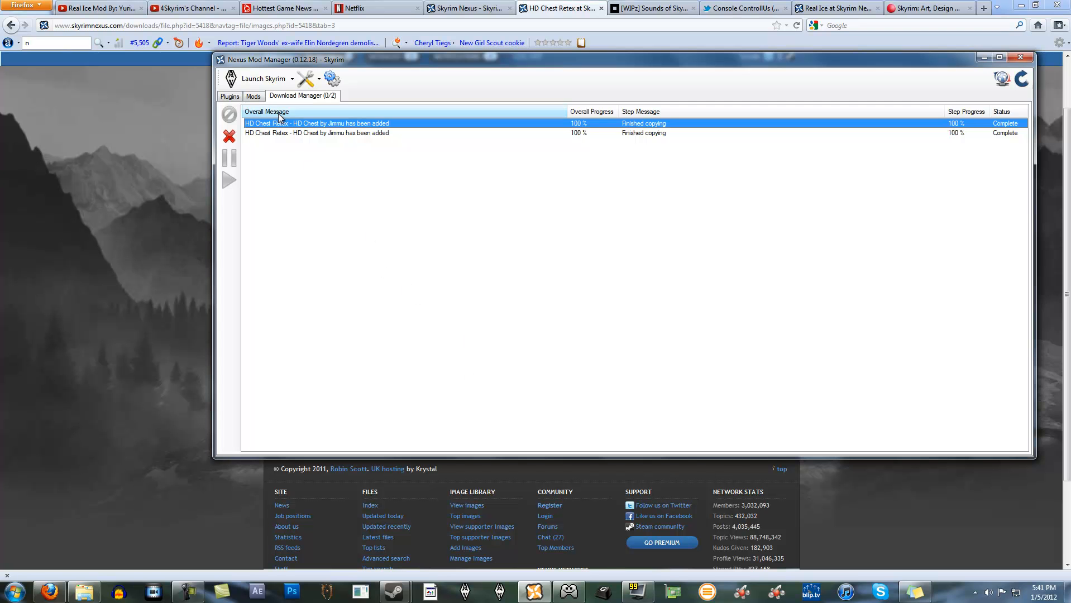
{"action": "left_click", "coordinate": [258, 98]}
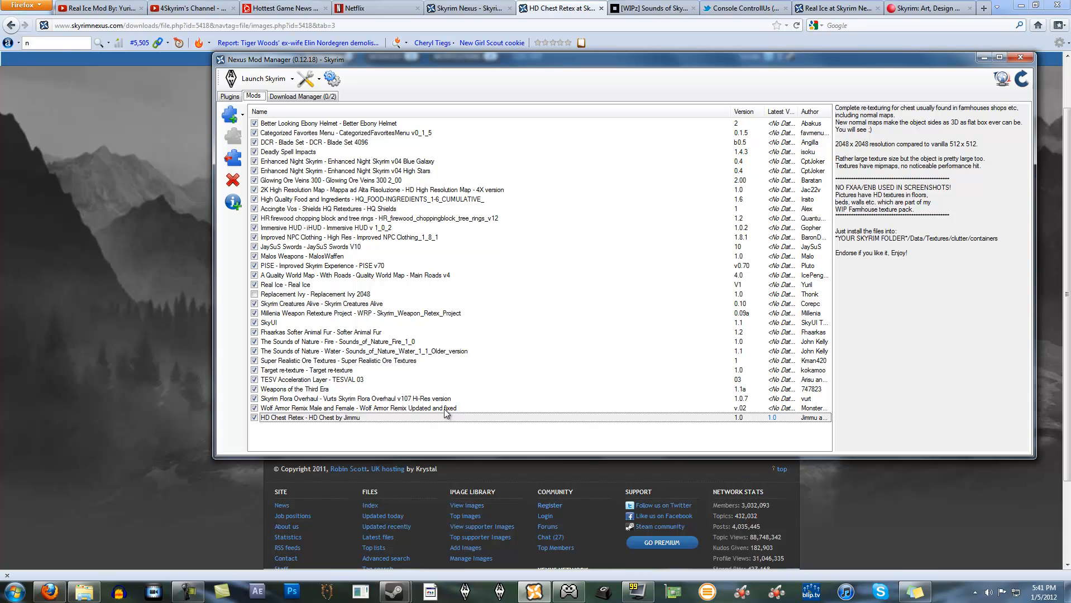
{"action": "left_click", "coordinate": [340, 419]}
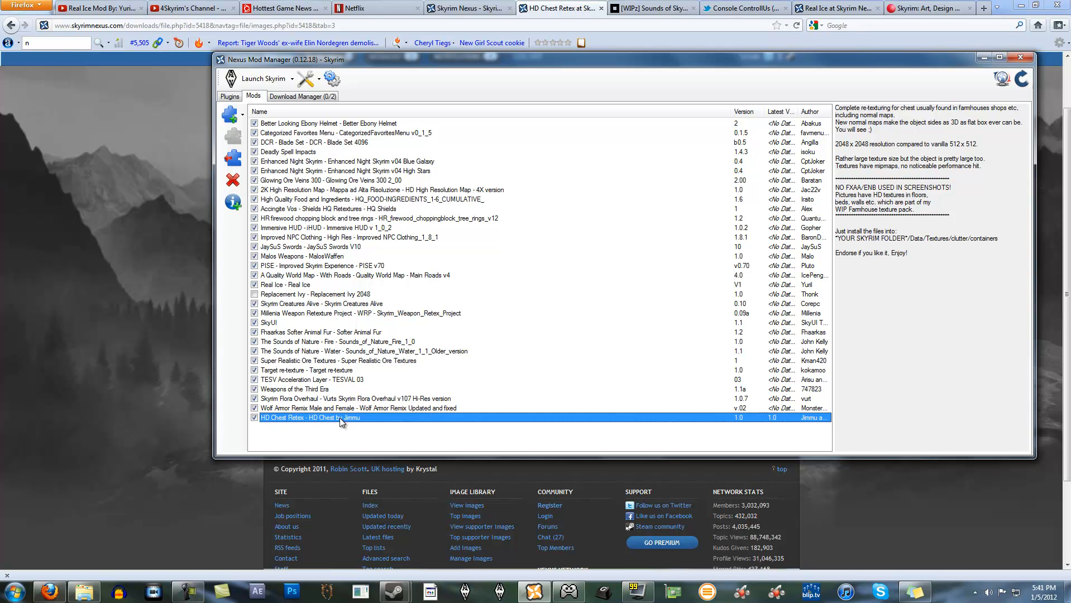
{"action": "left_click", "coordinate": [373, 420]}
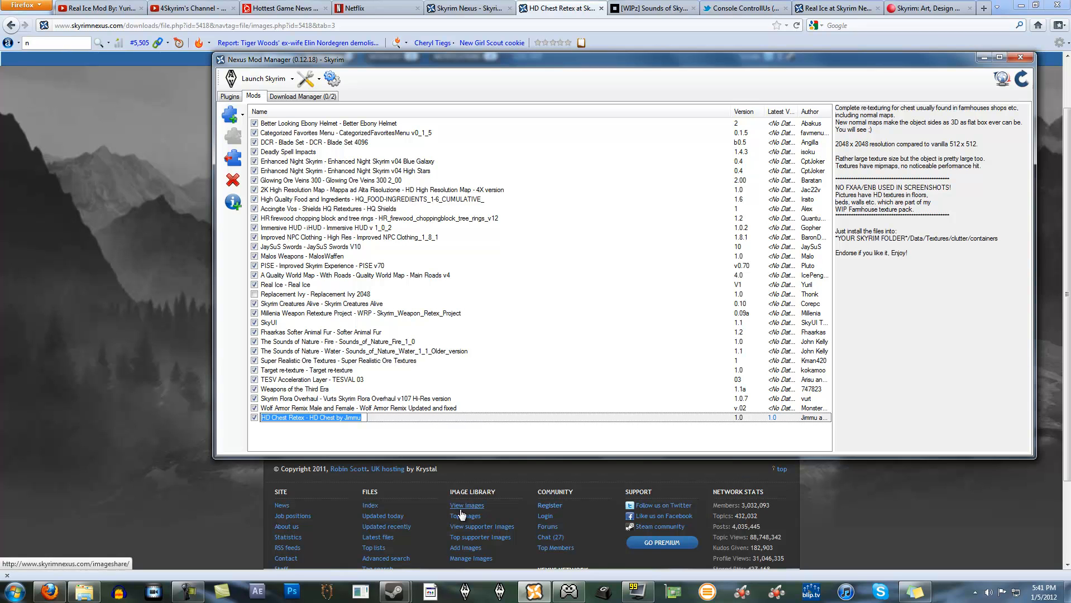
{"action": "left_click", "coordinate": [388, 417]}
{"action": "left_click", "coordinate": [394, 430]}
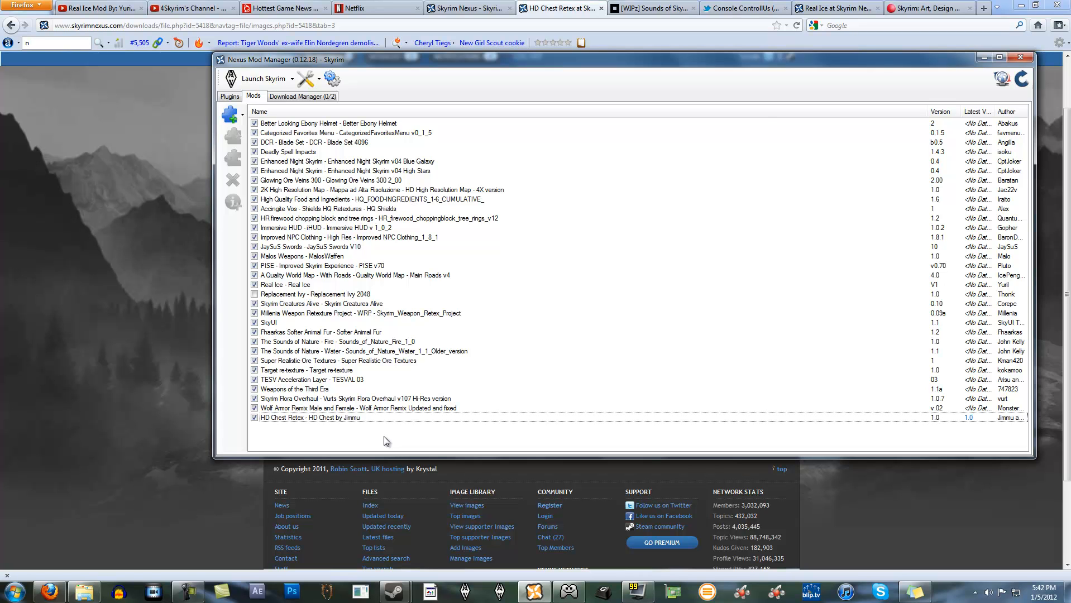
Check the download list, return to the mods to select HD Chest Retex, and dismiss the Windows color scheme notification
{"action": "left_click", "coordinate": [329, 96]}
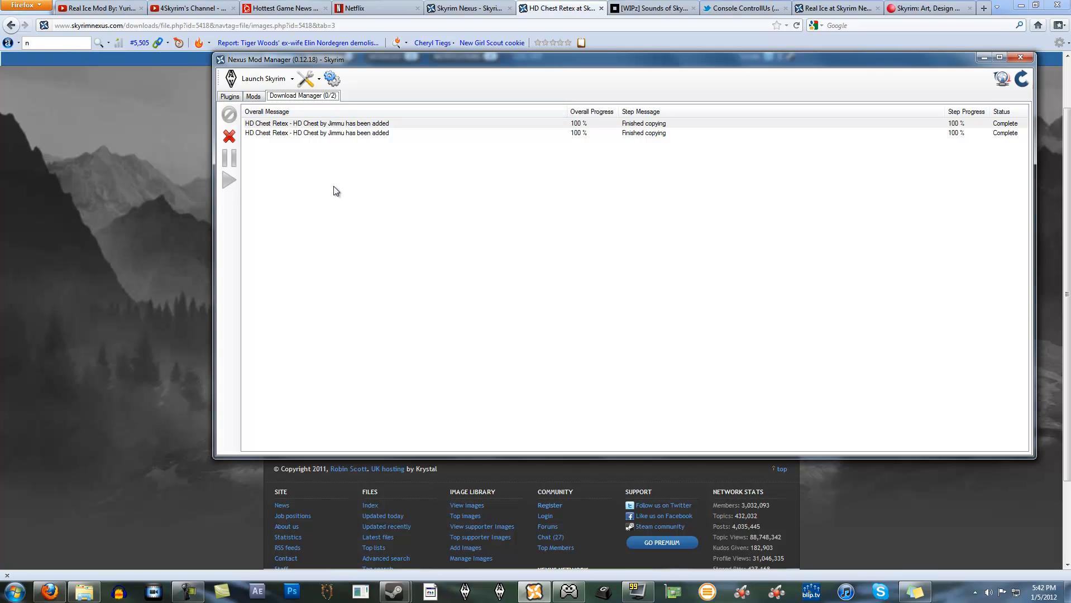
{"action": "left_click", "coordinate": [254, 96]}
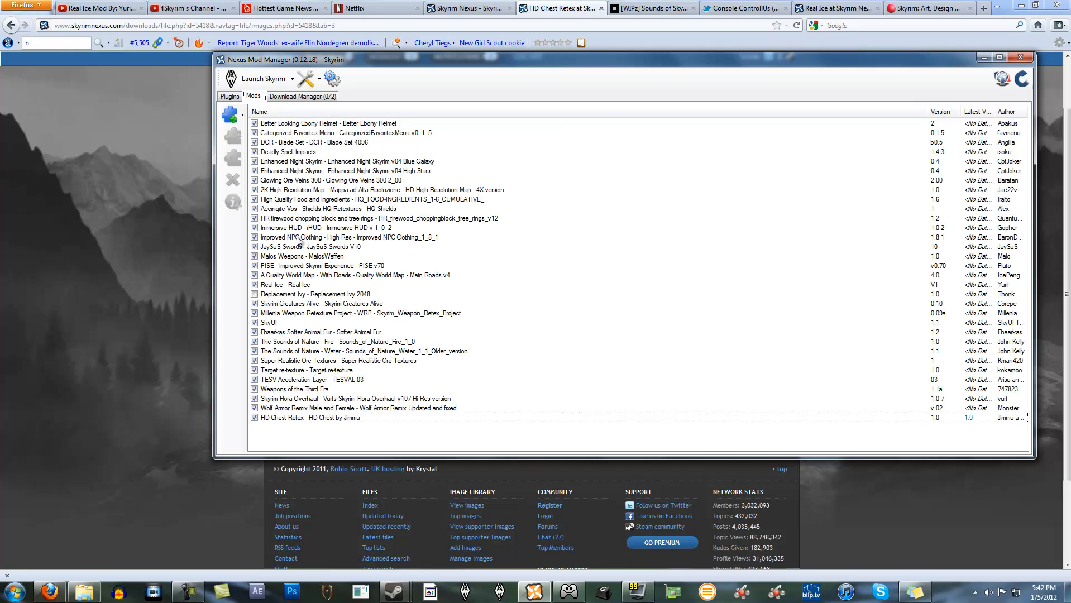
{"action": "left_click", "coordinate": [327, 418]}
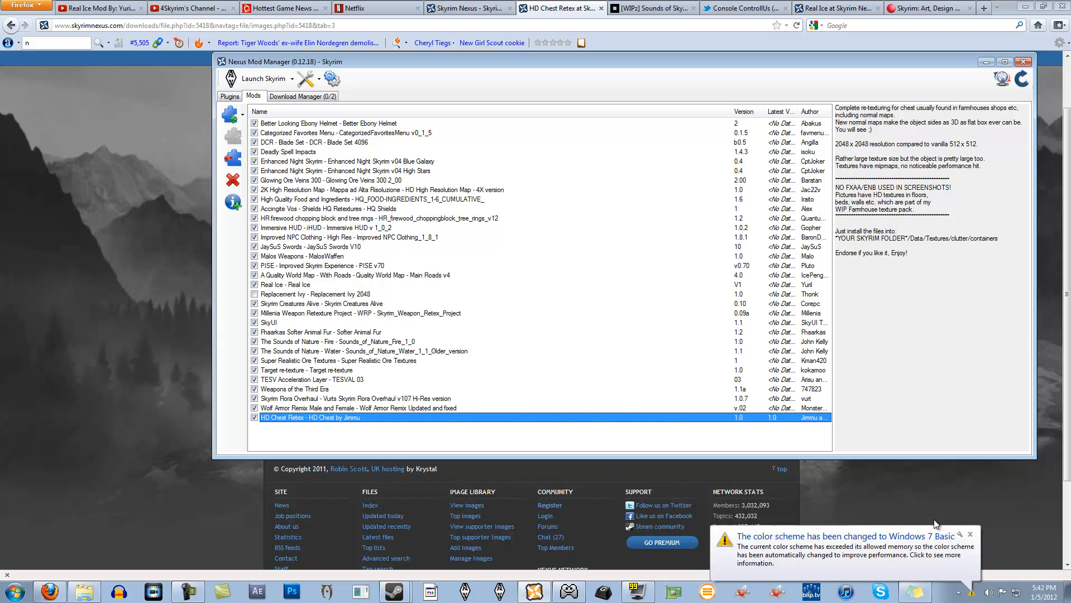
{"action": "left_click", "coordinate": [970, 535]}
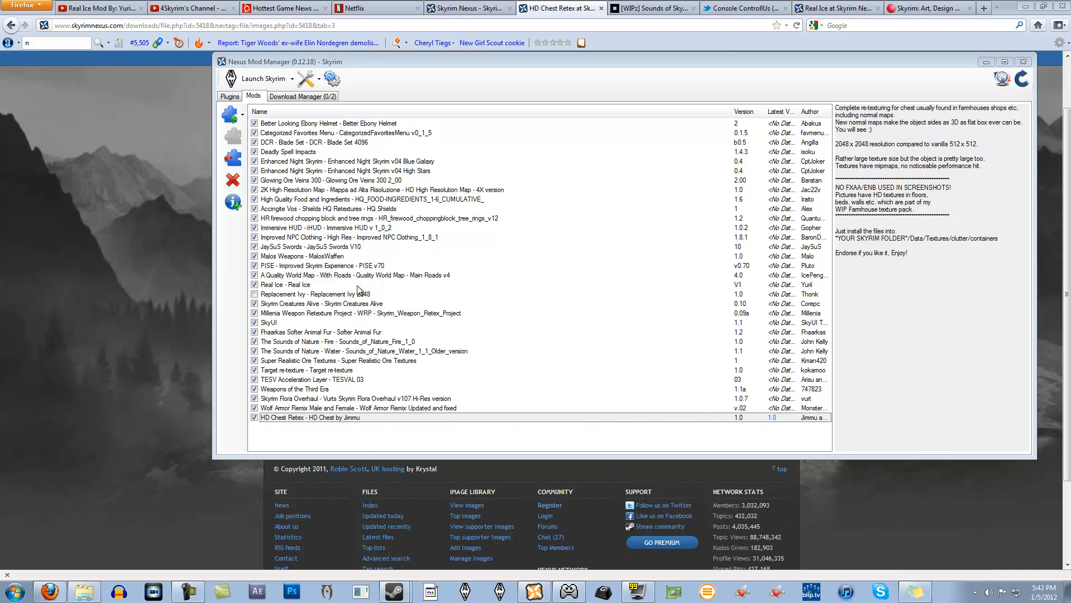